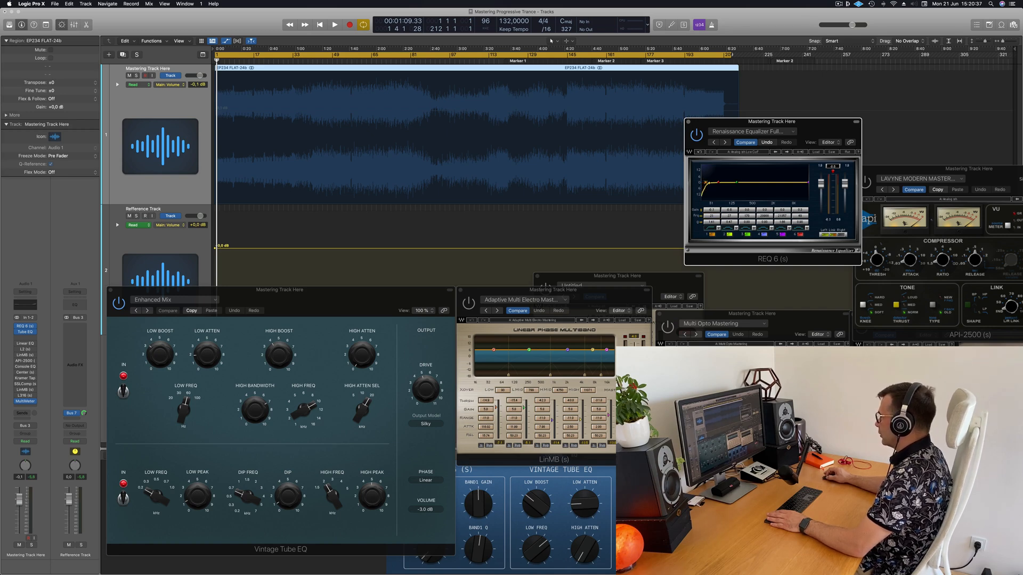
Step: Play the mastering track from the start, and skip ahead to around bar 41
mouse_move(800, 129)
mouse_down()
mouse_move(812, 127)
mouse_move(799, 127)
mouse_up()
click(162, 110)
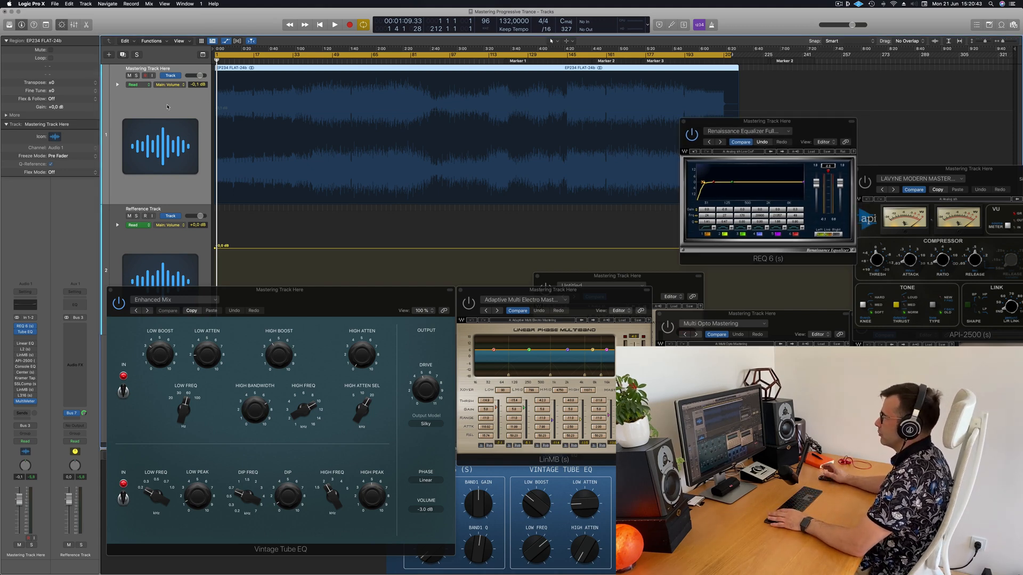
key(space)
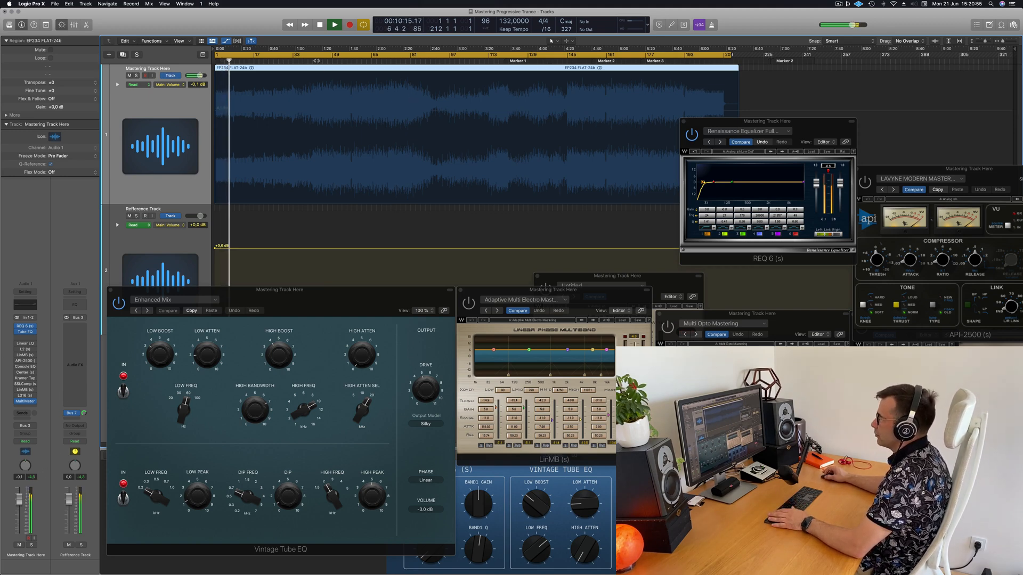
click(314, 60)
key(space)
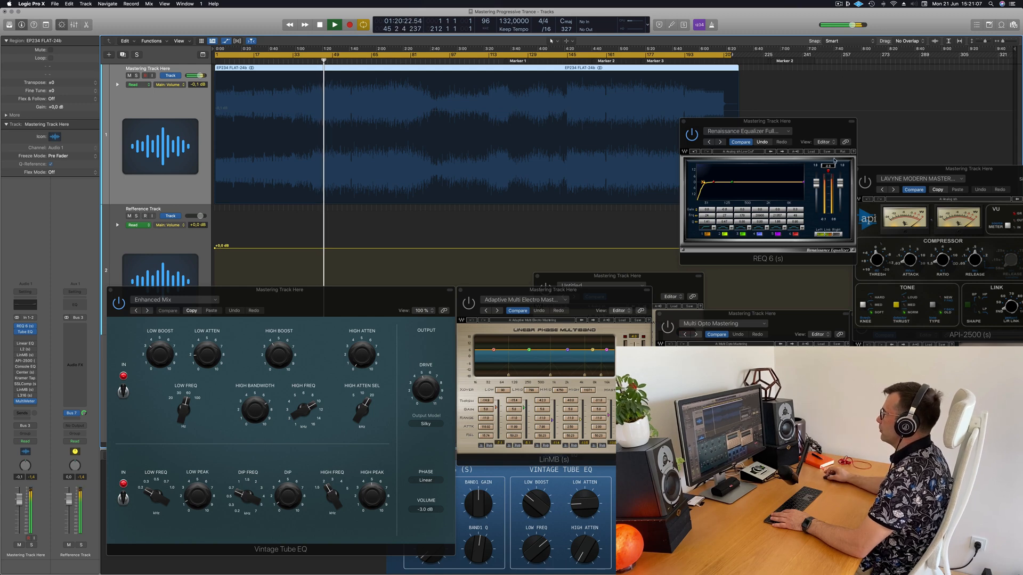
Step: Move the REQ 6 window clear of the waveform, and audition from around bars 87 and 145 before returning to the project start
drag(827, 124, 855, 102)
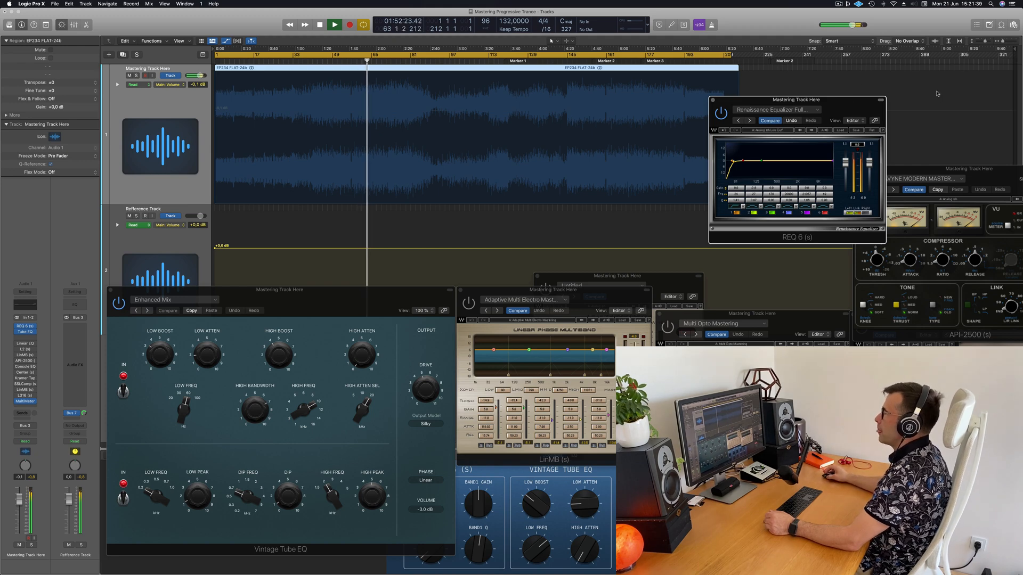
click(428, 55)
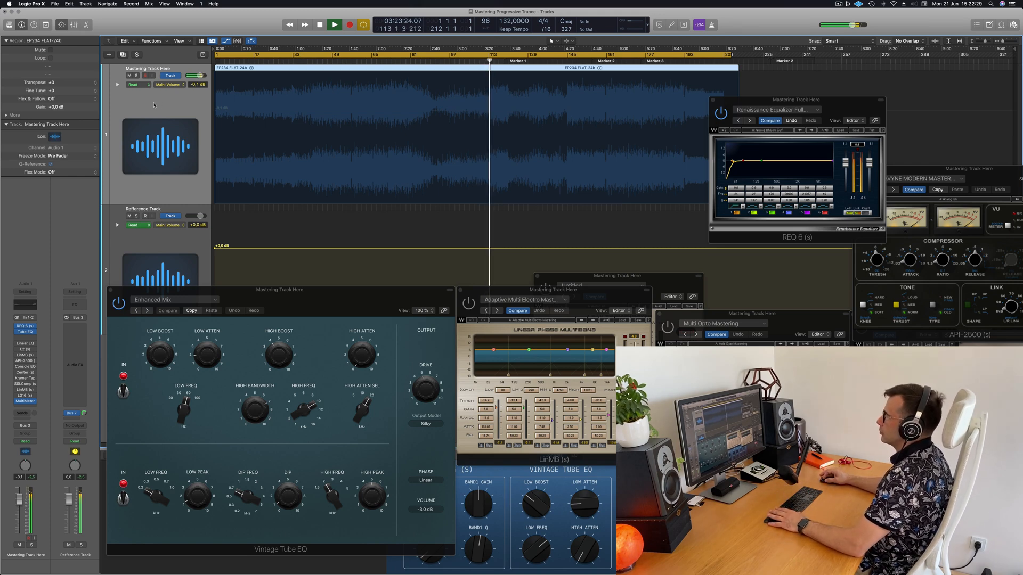
click(567, 61)
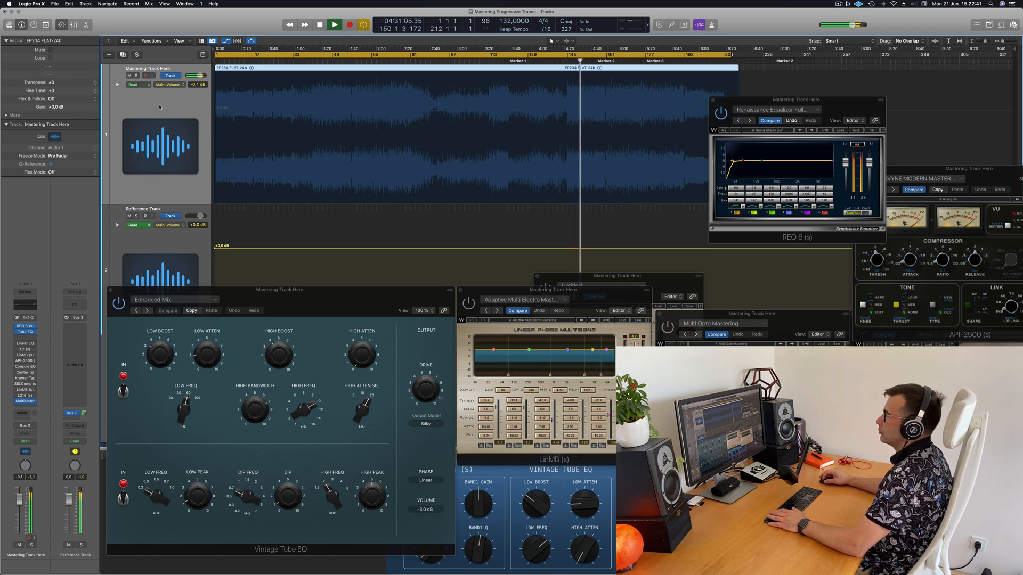
key(space)
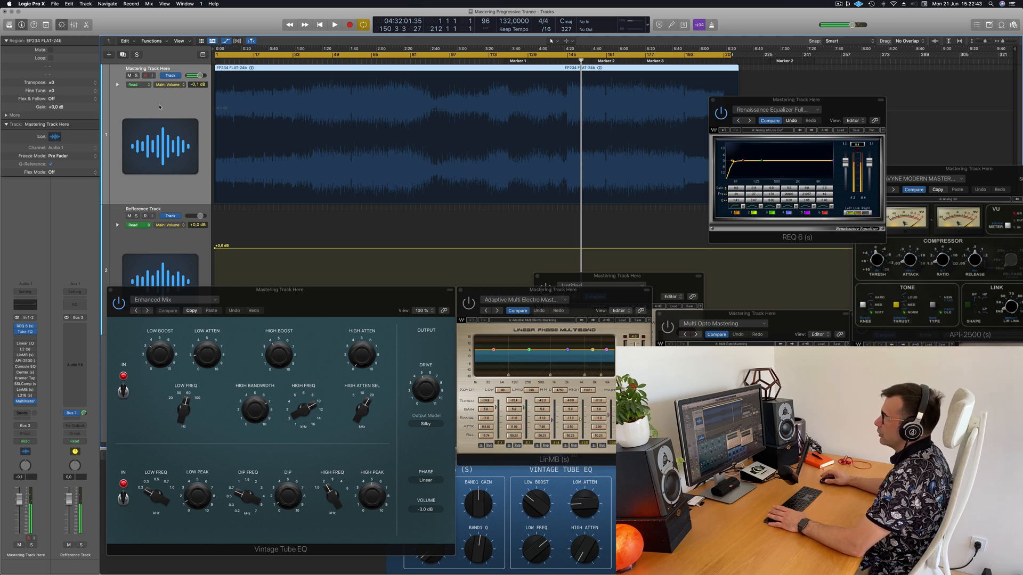
key(Return)
key(space)
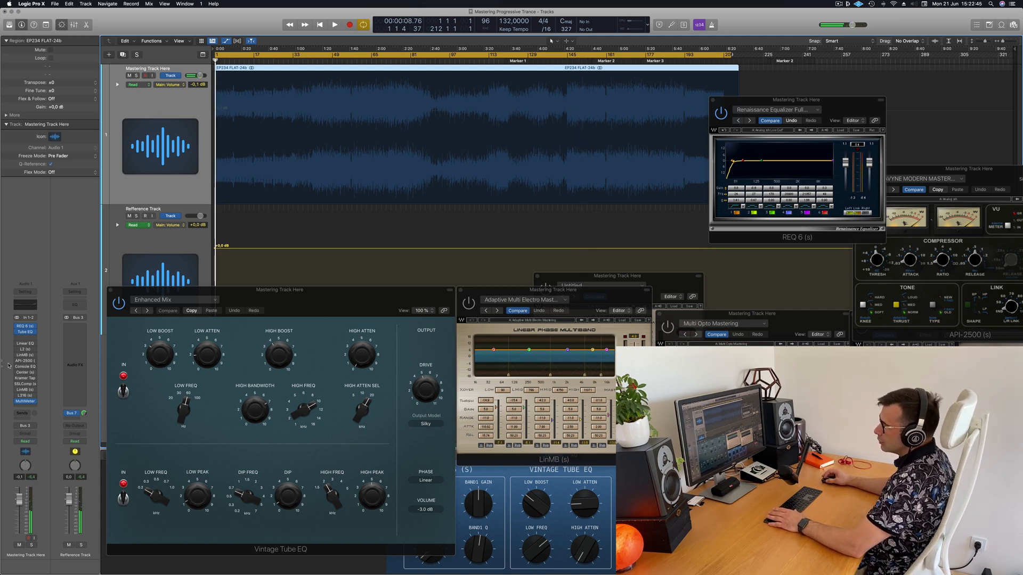
Step: Open the mastering track's Linear Phase EQ for inspection, and close it again
click(25, 346)
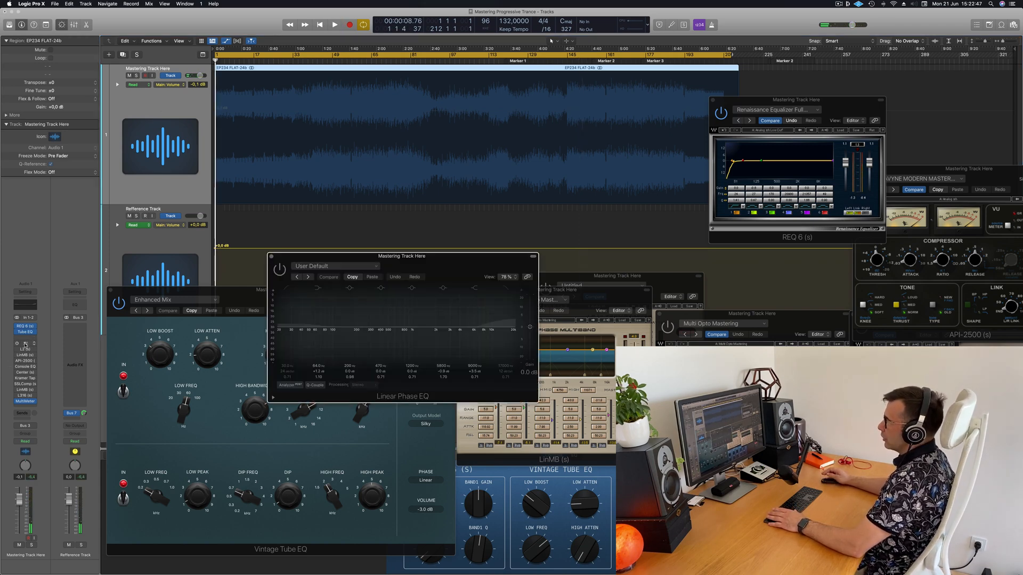
drag(440, 262, 530, 257)
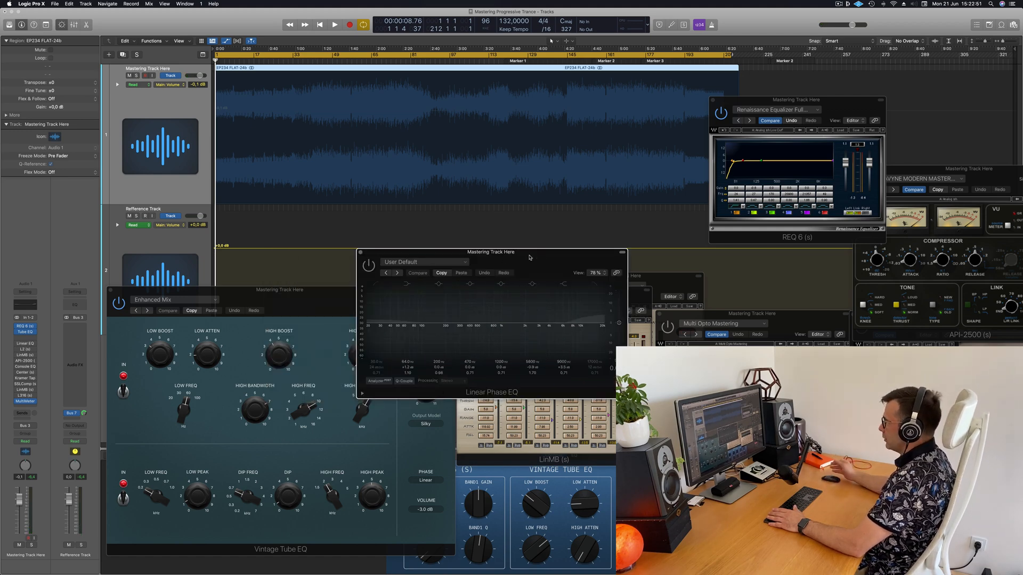
drag(530, 257, 717, 117)
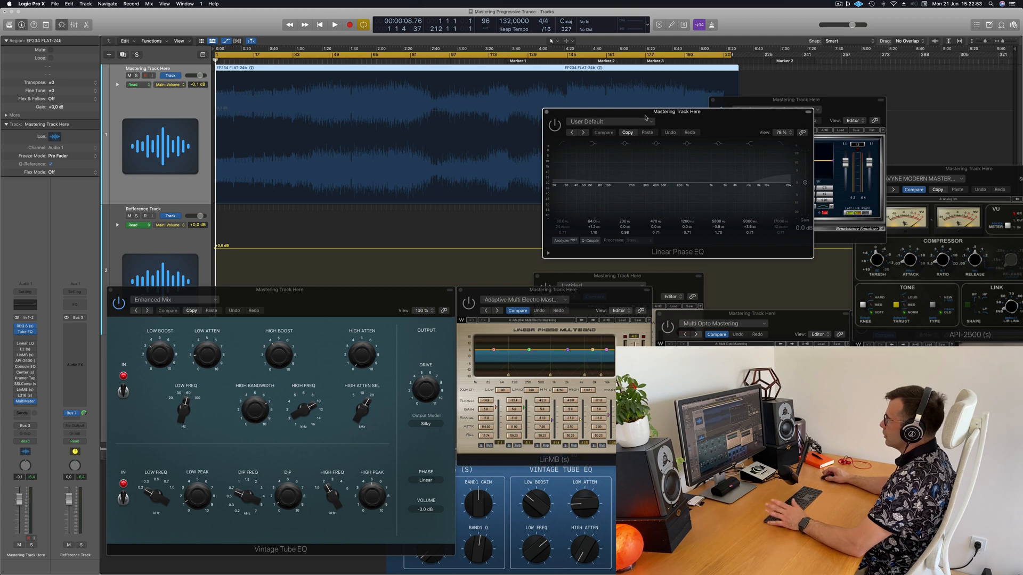
click(545, 112)
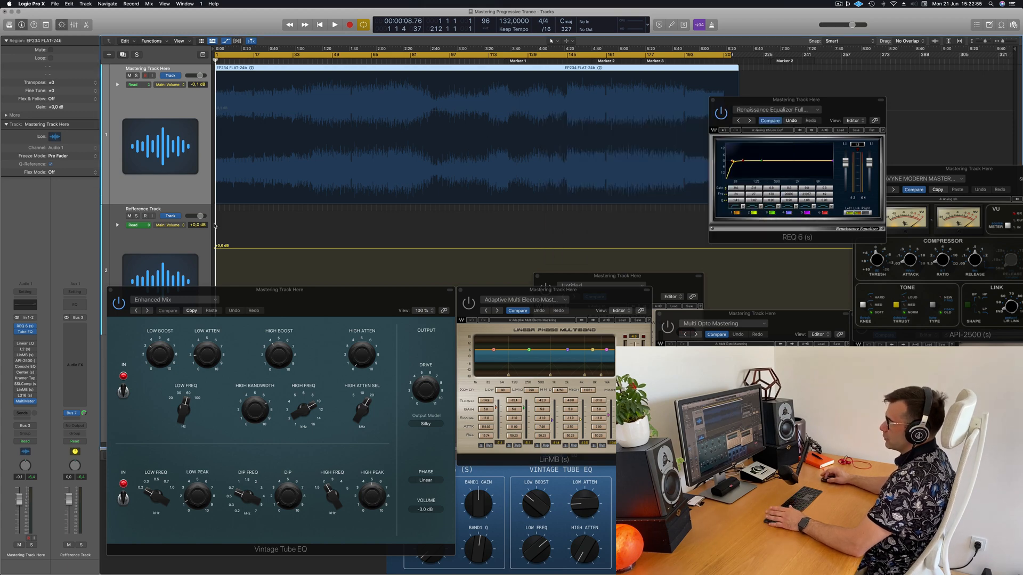
Step: Play from the start while comparing the Vintage Tube EQ bypassed and active, and close its window
click(26, 332)
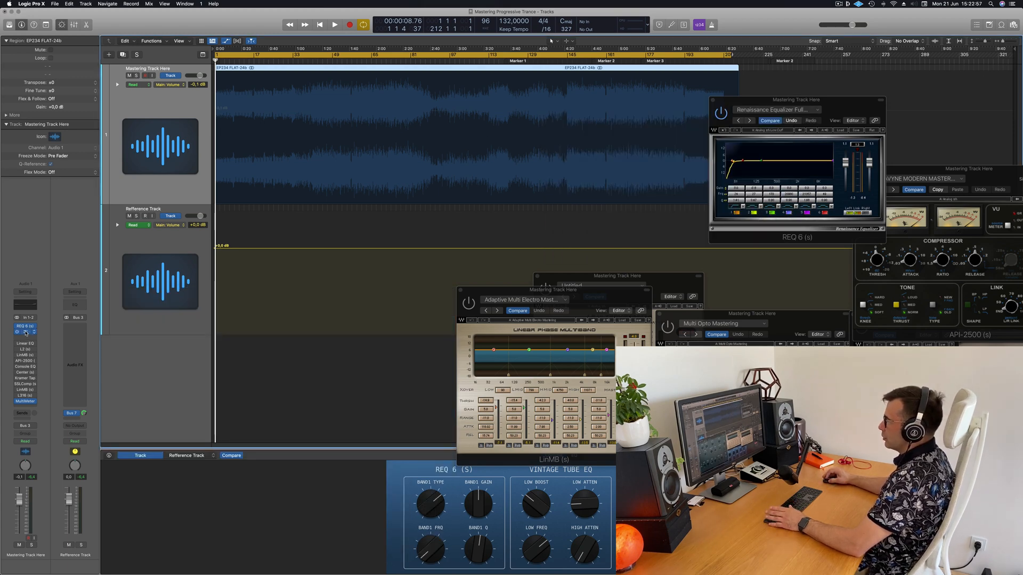
click(26, 331)
drag(318, 293, 551, 102)
key(space)
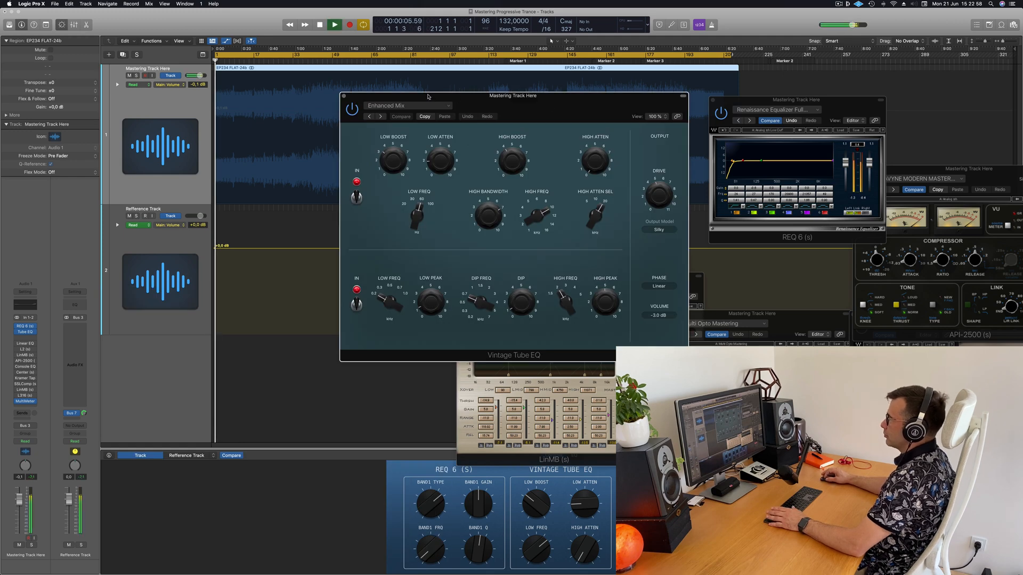
click(350, 111)
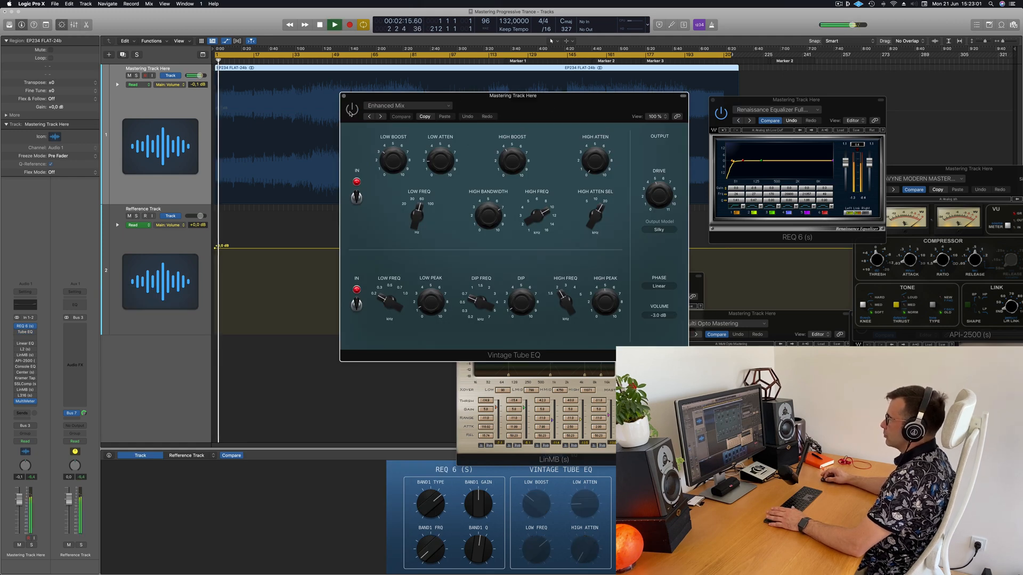
click(351, 111)
drag(533, 102, 692, 140)
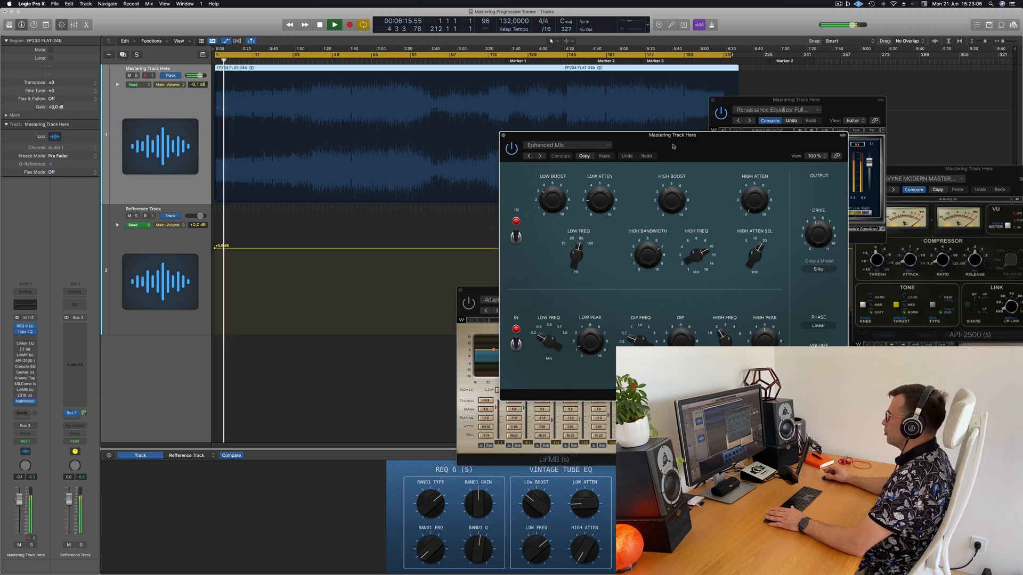
drag(569, 140, 549, 146)
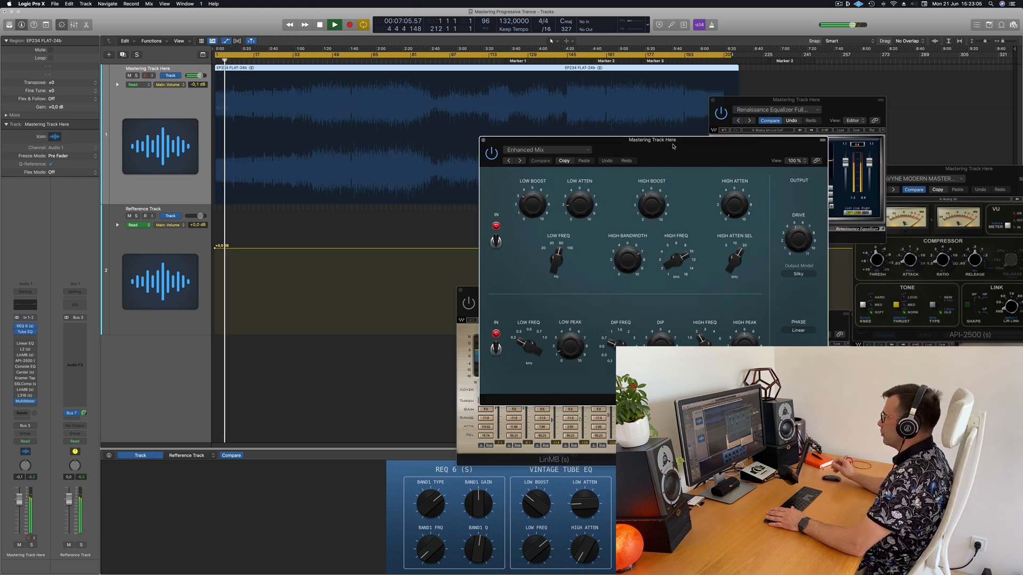
click(484, 141)
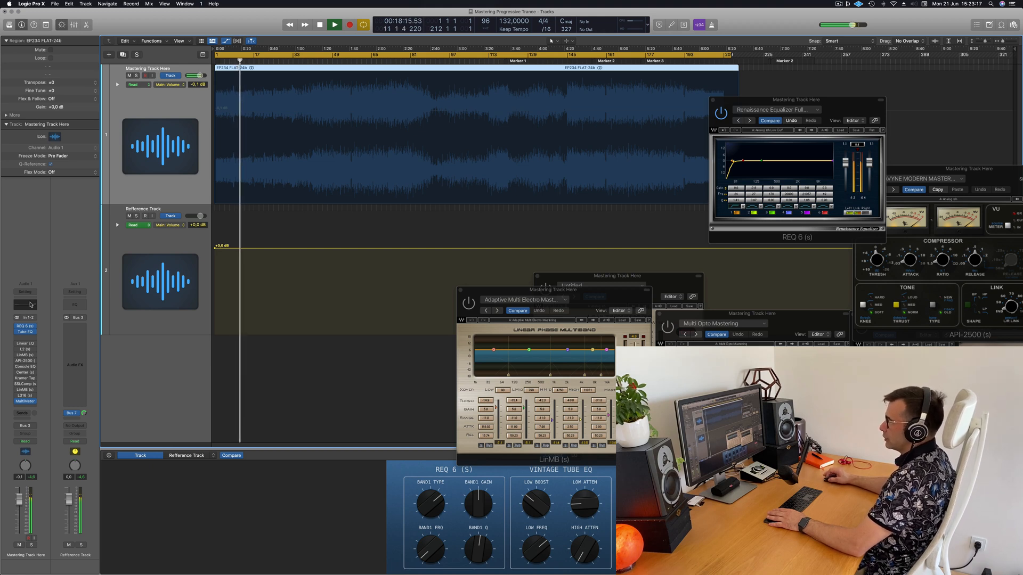
Step: Open the L2 Ultramaximizer on the mastering track, place its window over the waveform, and switch it on
click(26, 350)
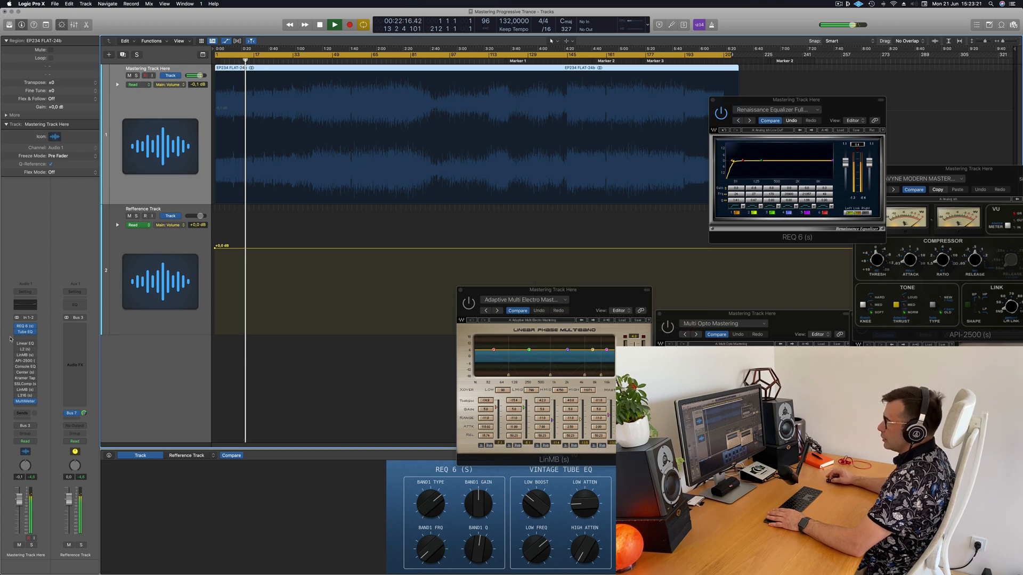
click(26, 350)
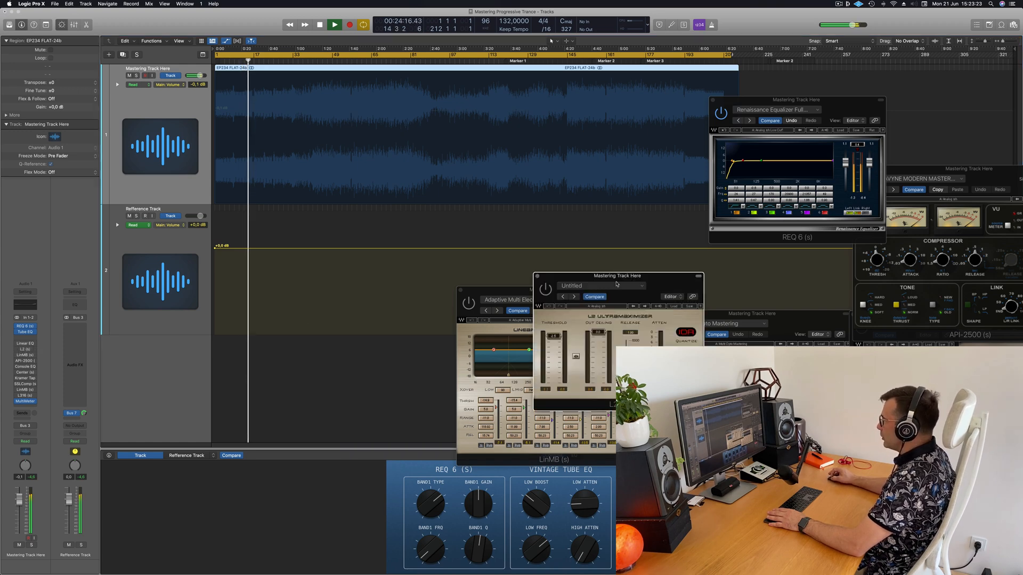
drag(624, 279, 467, 172)
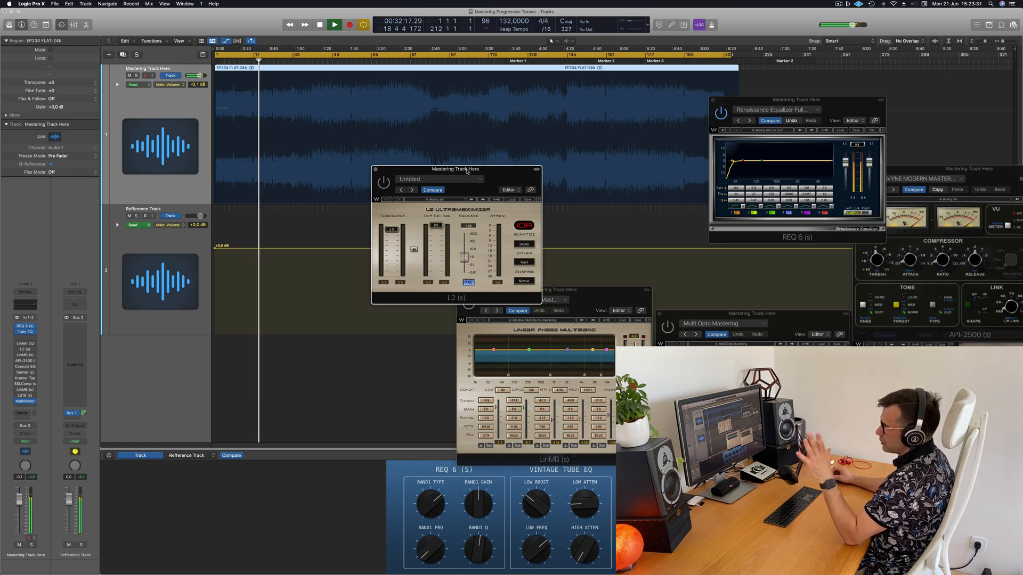
drag(467, 171, 506, 172)
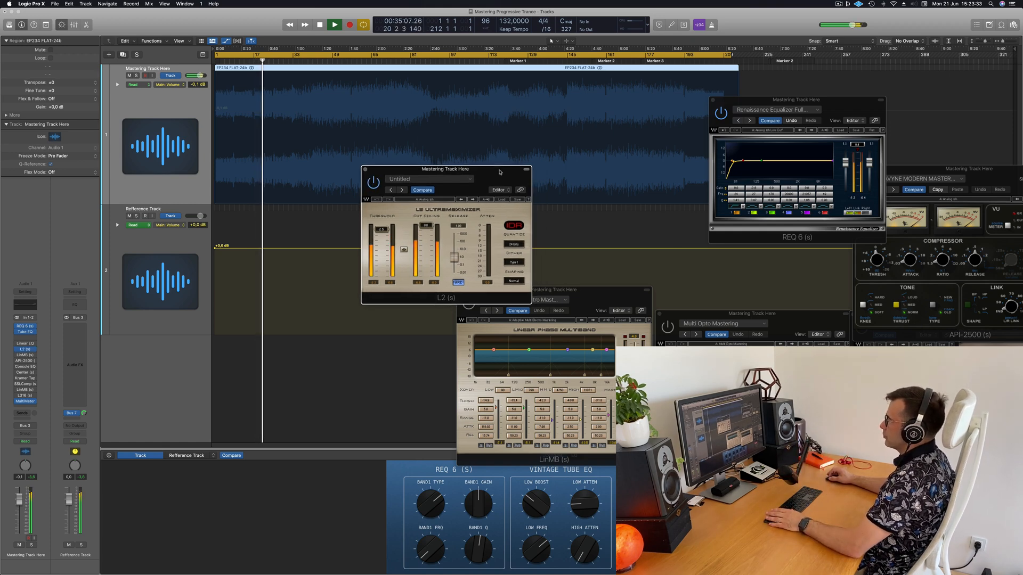
Step: Play from around bar 74, reset the L2 attenuation read-out, and lower the L2 threshold slightly
click(394, 60)
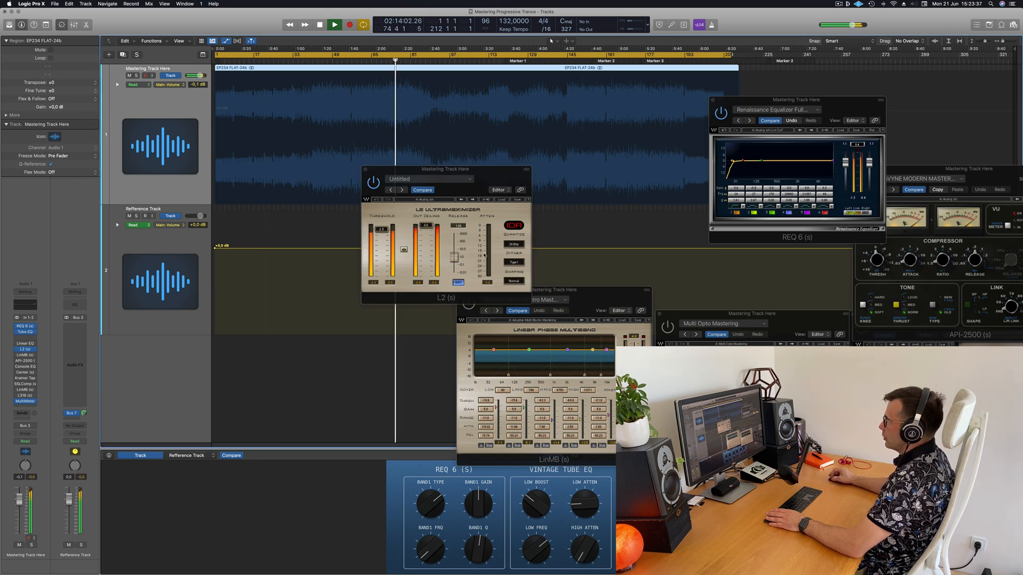
click(487, 284)
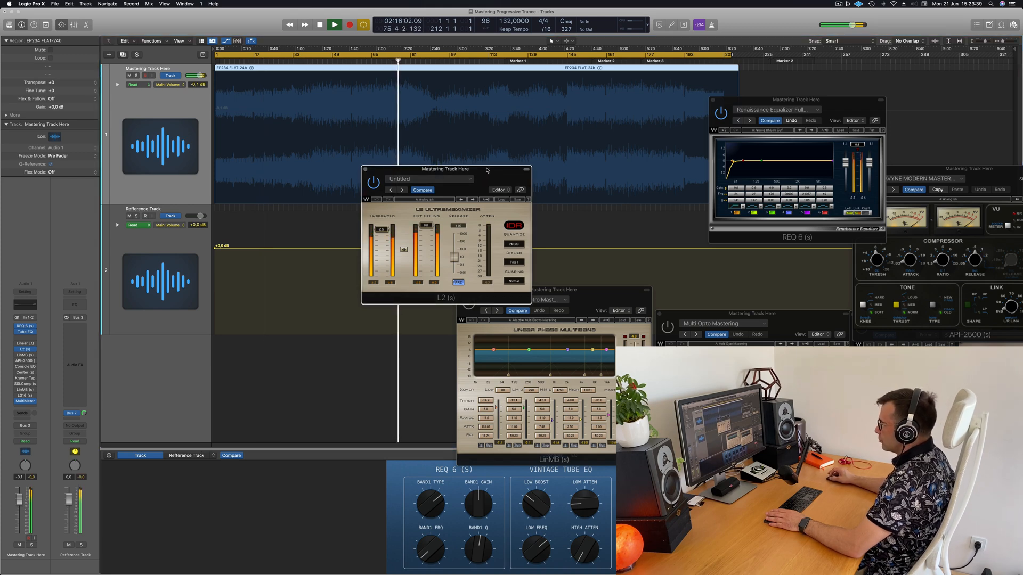
drag(487, 171, 488, 172)
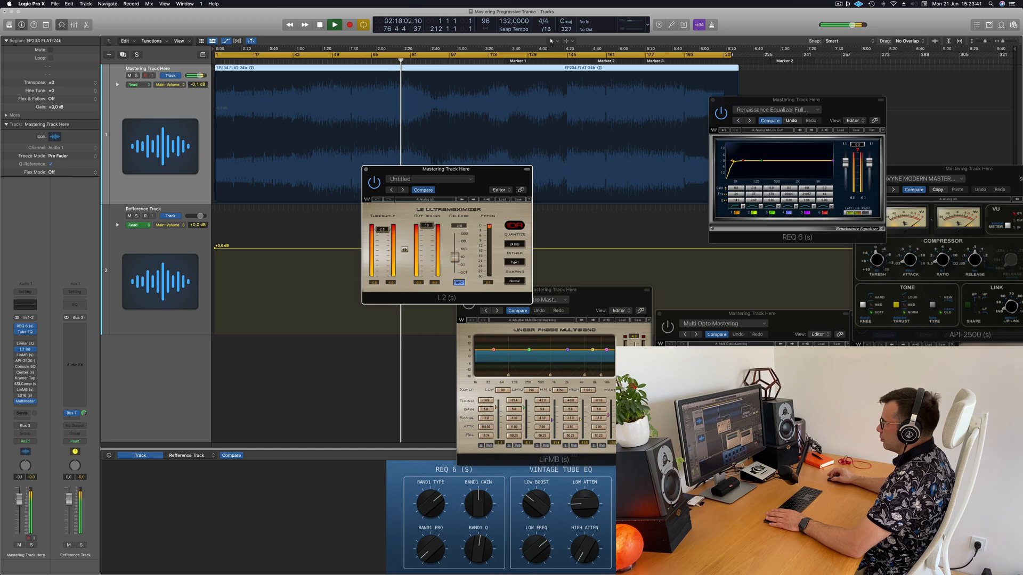
drag(382, 229, 382, 231)
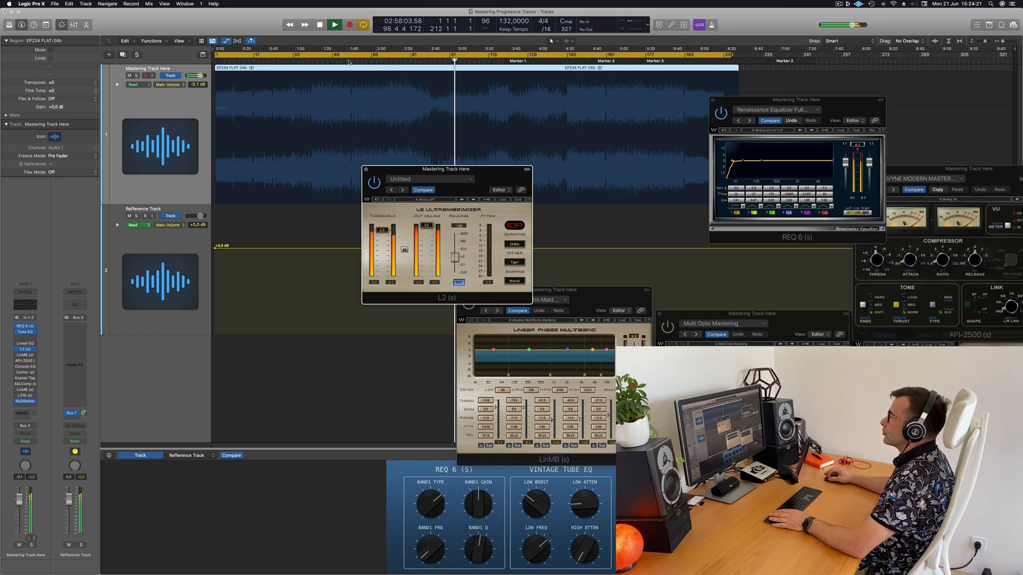
Step: Replay from around bar 57, and bring the LinMB multiband forward in place of the L2 window
click(351, 62)
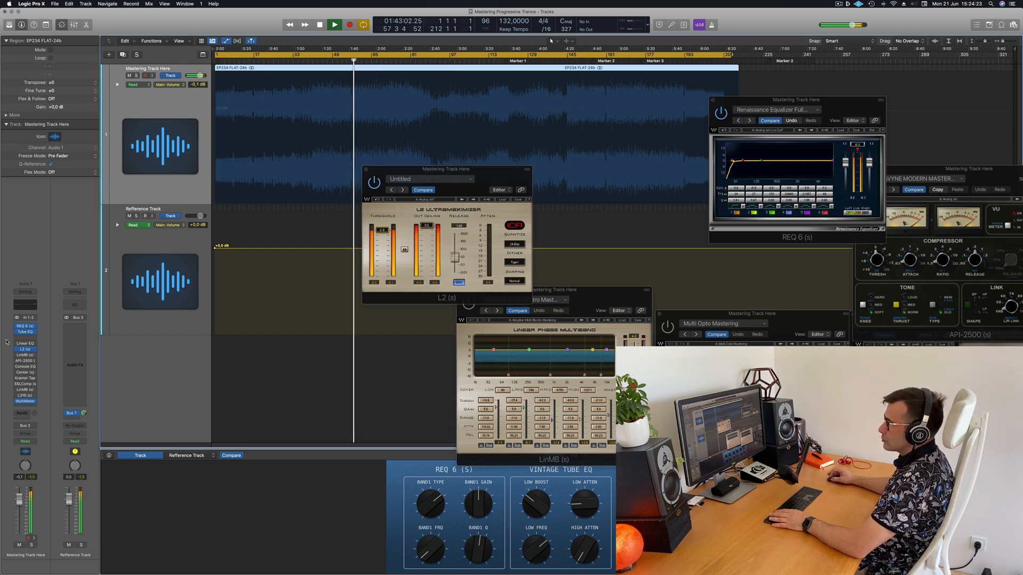
click(25, 354)
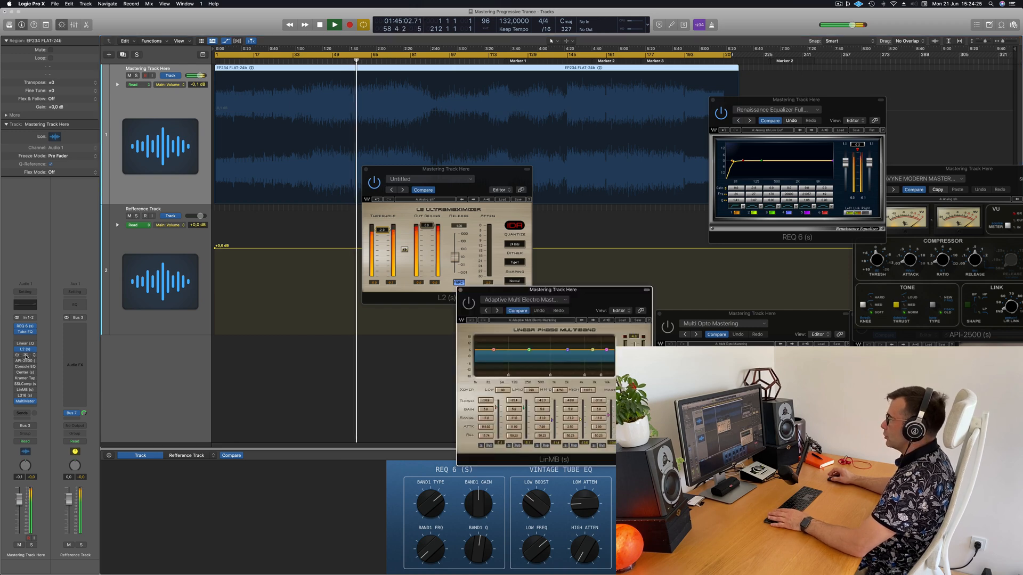
drag(367, 176, 330, 175)
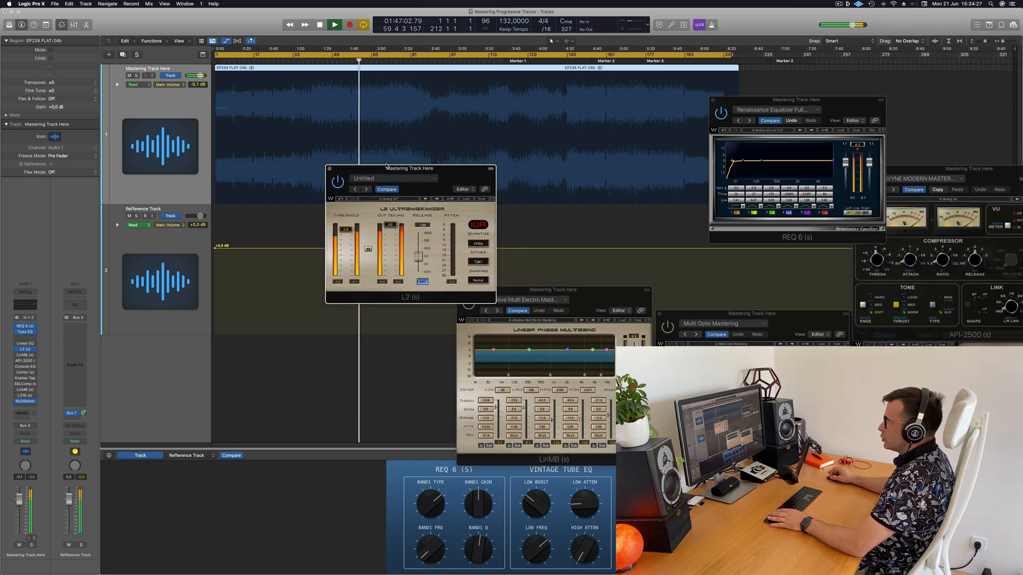
click(329, 169)
Step: Place the LinMB window over the waveform, and switch the plug-in on
drag(598, 292, 530, 198)
drag(441, 198, 409, 180)
mouse_move(498, 179)
mouse_down()
mouse_move(481, 178)
mouse_move(511, 173)
mouse_up()
click(351, 189)
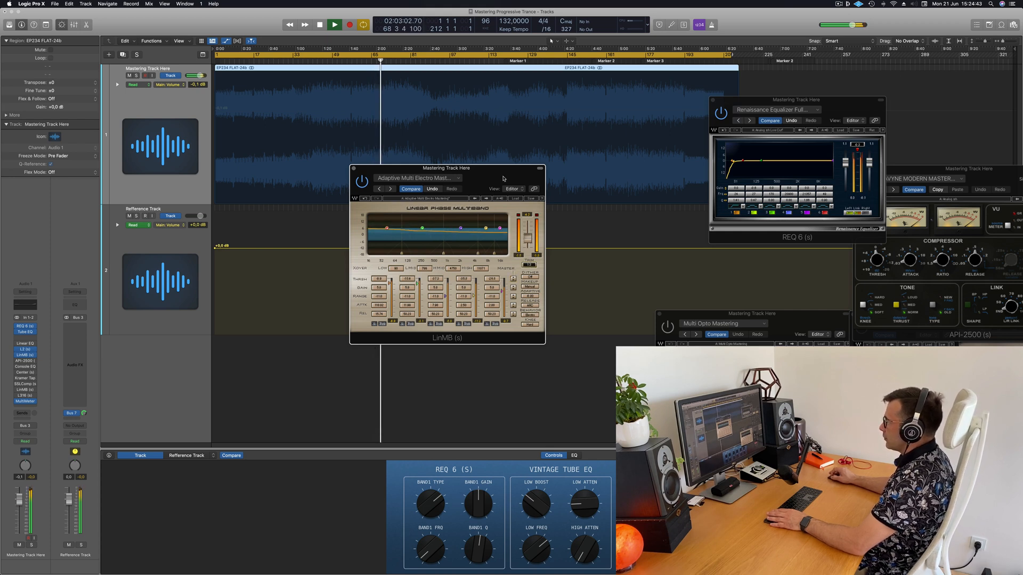
Step: Replay from around bar 61, and compare the LinMB multiband bypassed and active
drag(503, 178, 529, 164)
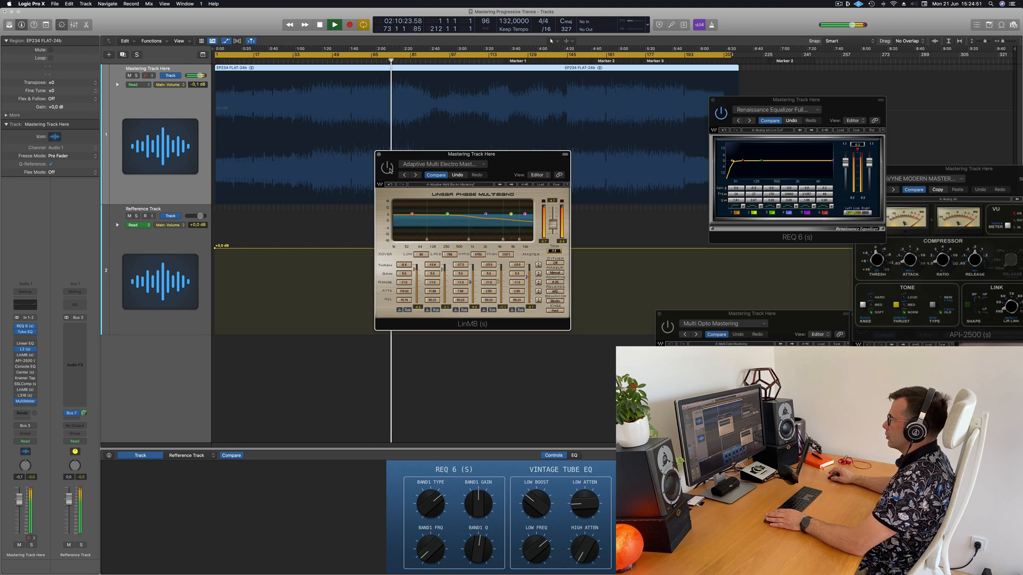
click(364, 59)
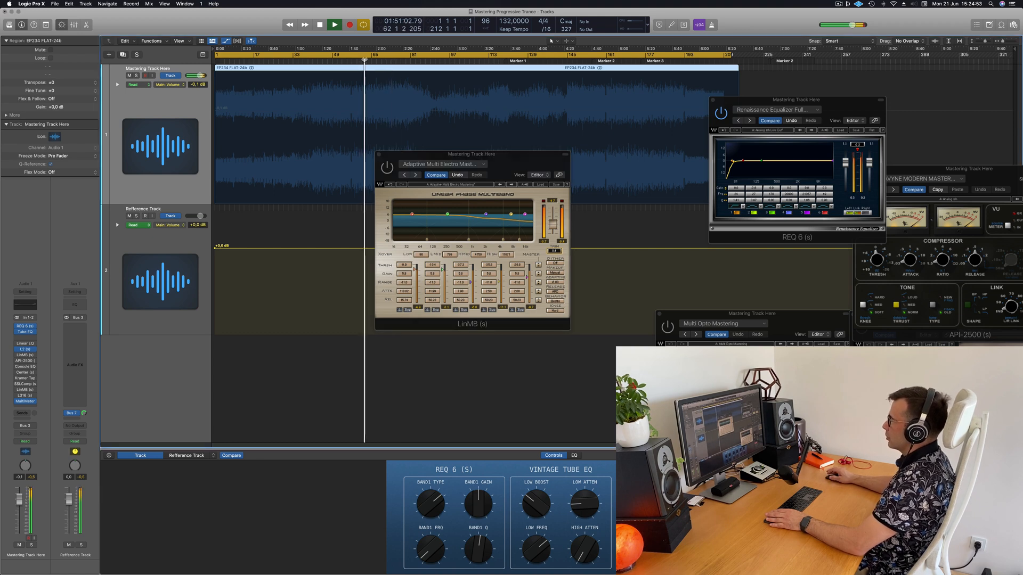
drag(530, 155, 529, 157)
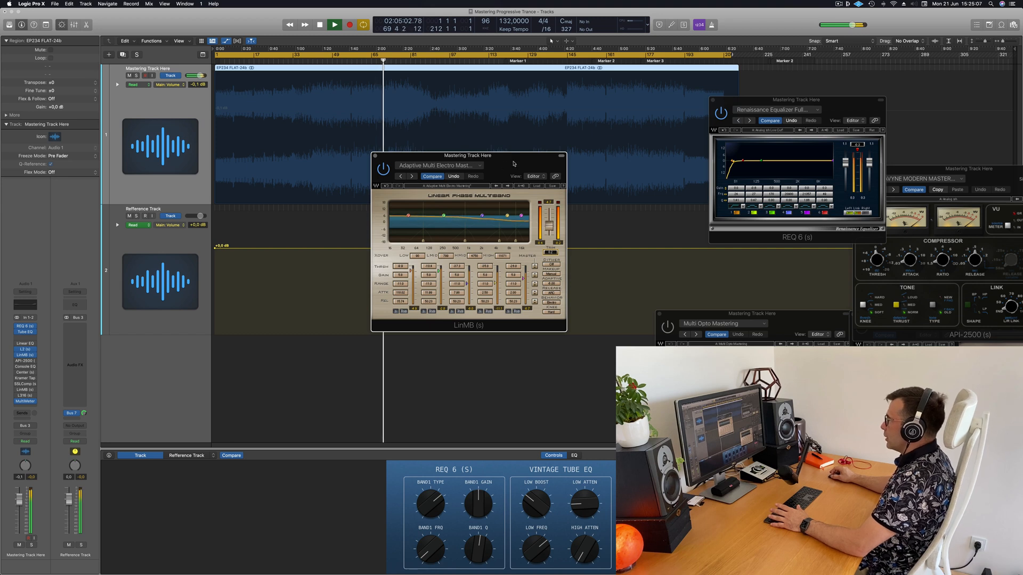
drag(514, 164, 504, 165)
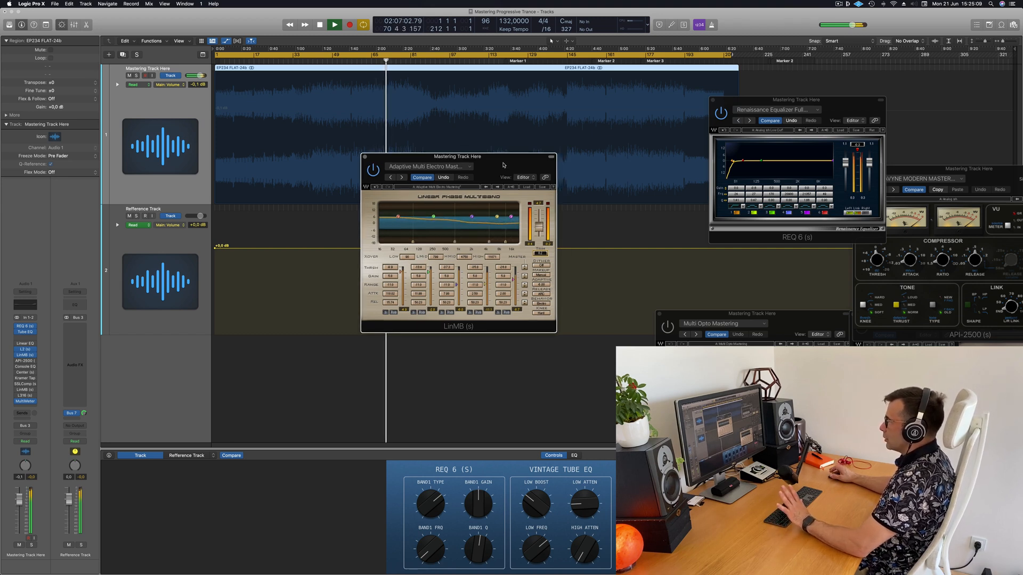
drag(504, 164, 535, 164)
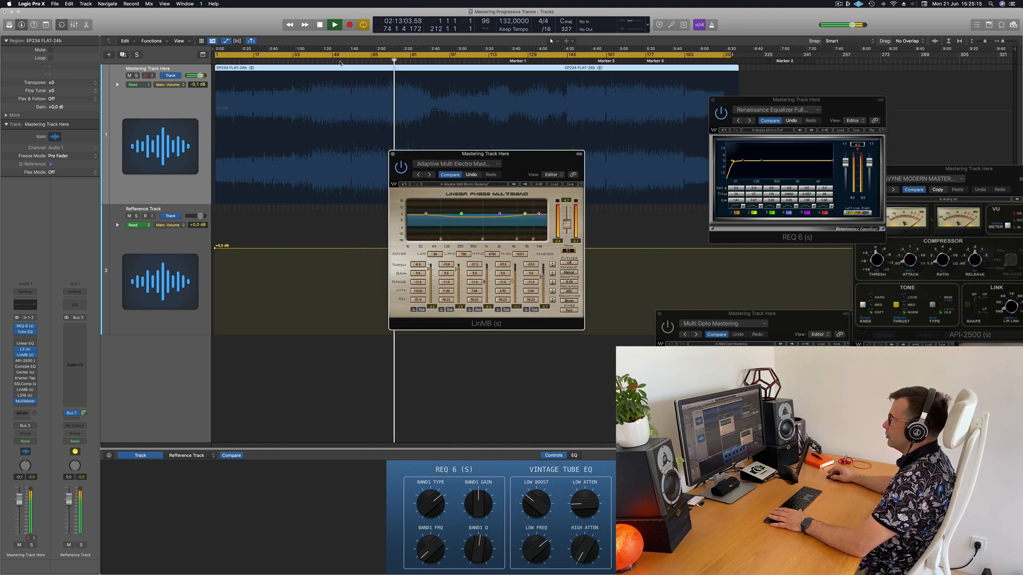
Step: Replay the track from around bar 52 with the LinMB in view, and close the LinMB window
click(341, 61)
drag(531, 166, 528, 167)
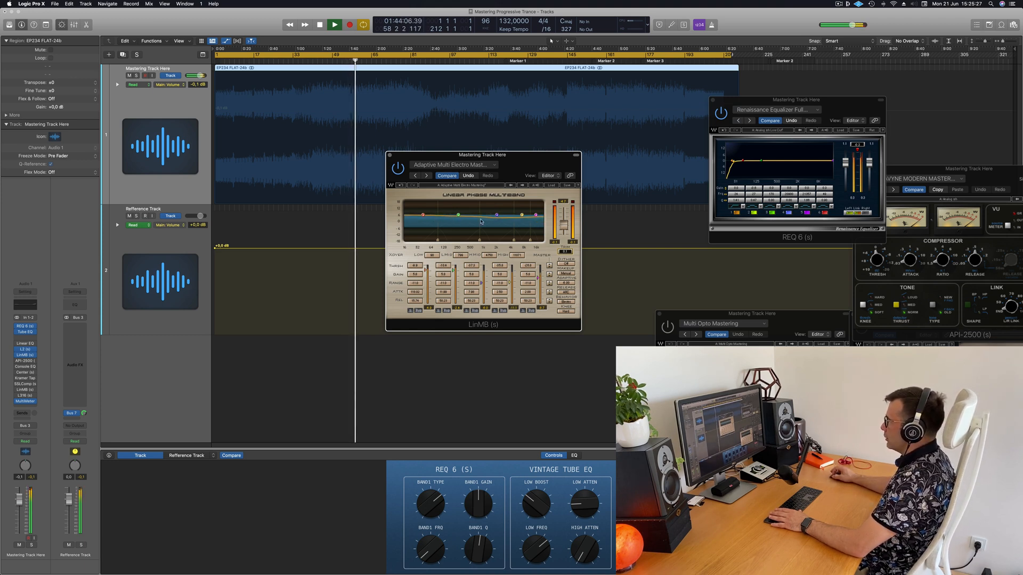
drag(549, 158, 564, 158)
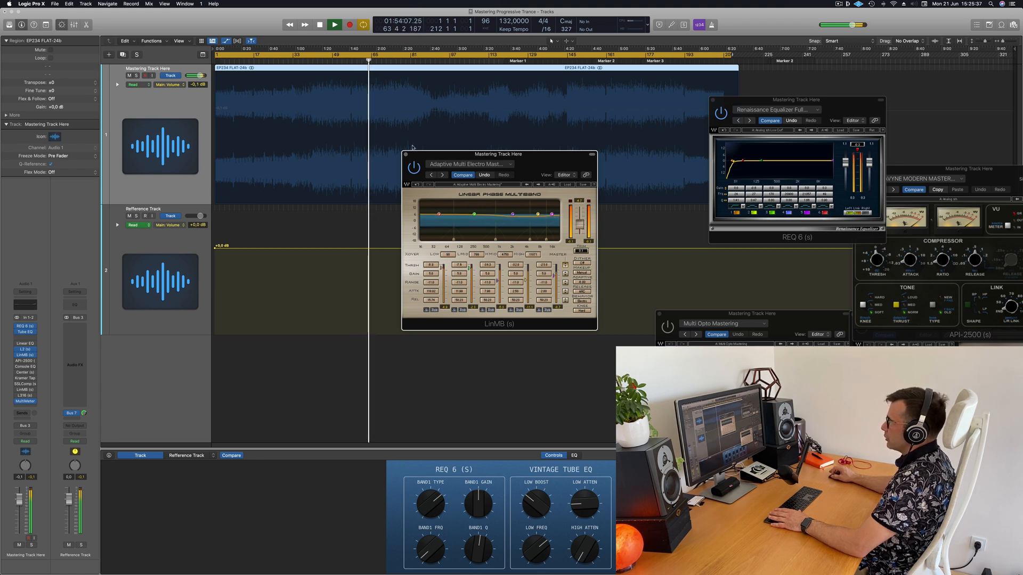
click(405, 155)
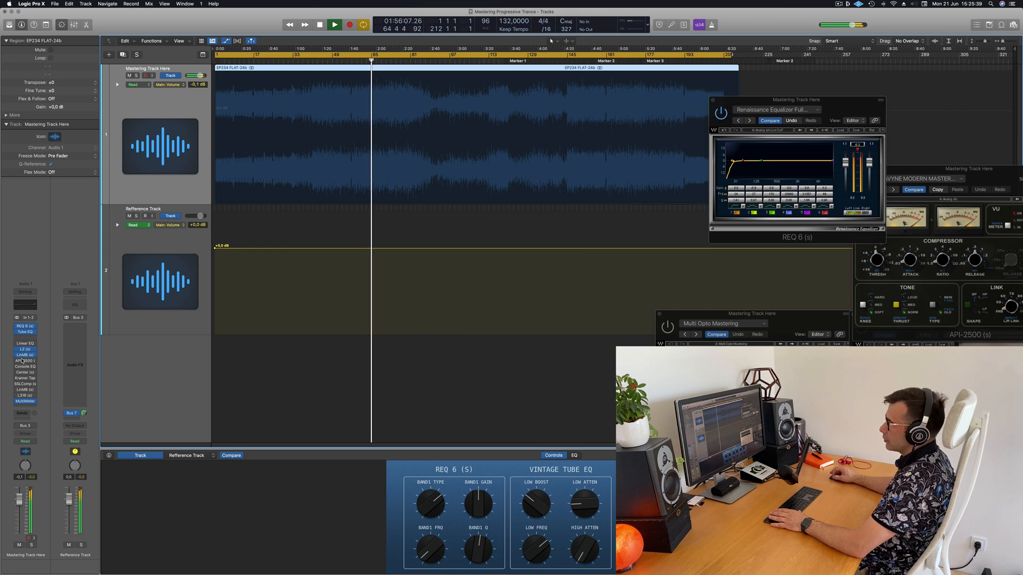
Step: Bring the API-2500 compressor window over the tracks, and adjust its threshold during playback
click(24, 362)
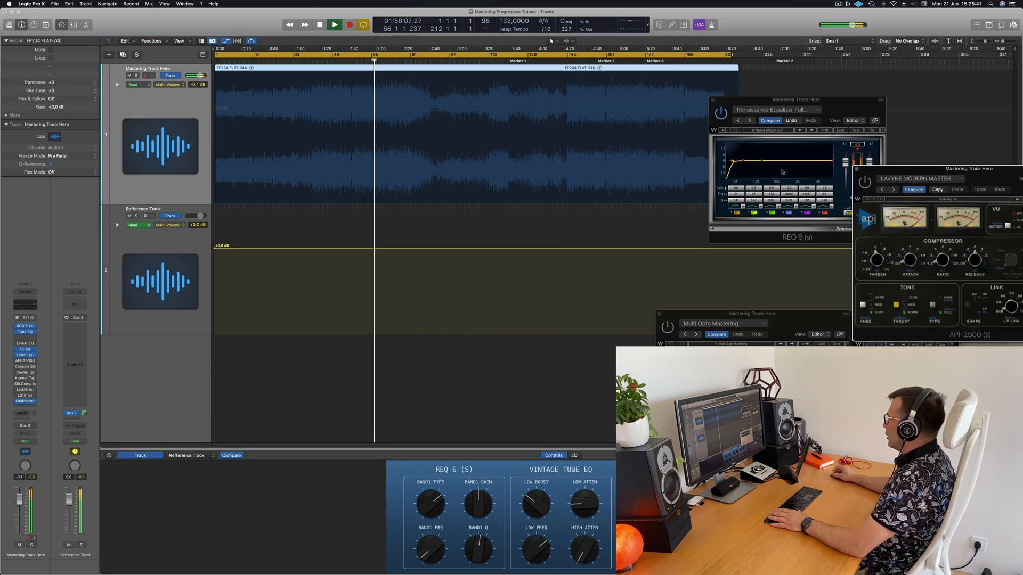
drag(1006, 169, 579, 192)
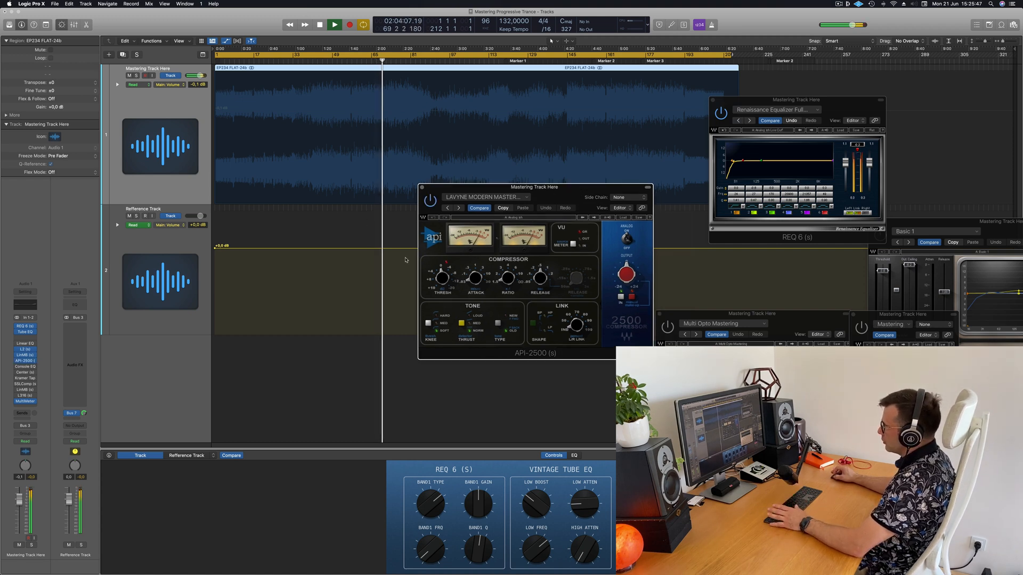
drag(441, 279, 440, 304)
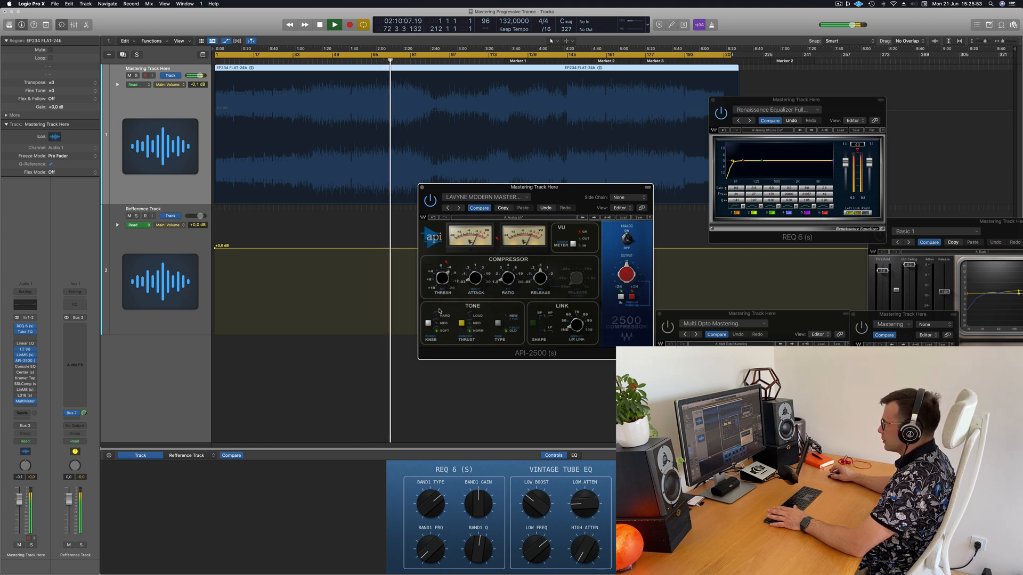
drag(443, 274, 443, 242)
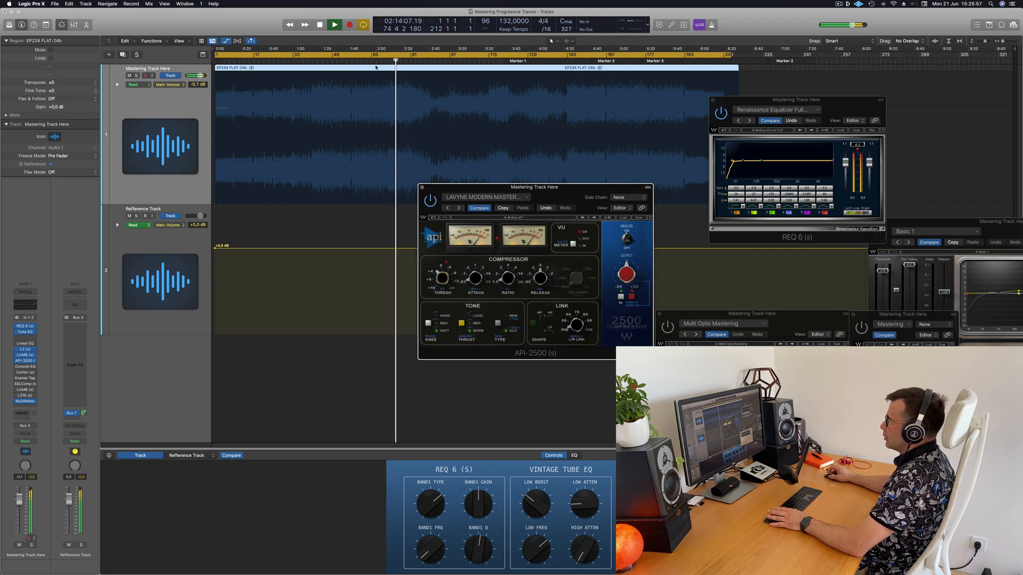
Step: Replay the track from the beginning, compare the API-2500 bypassed and active, and close its window
click(362, 56)
key(space)
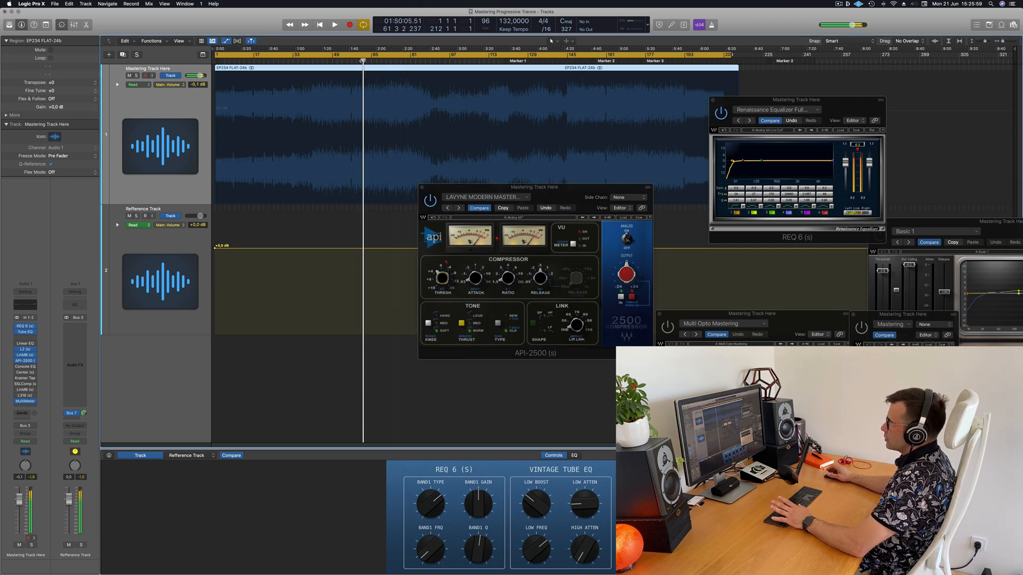
key(Return)
key(space)
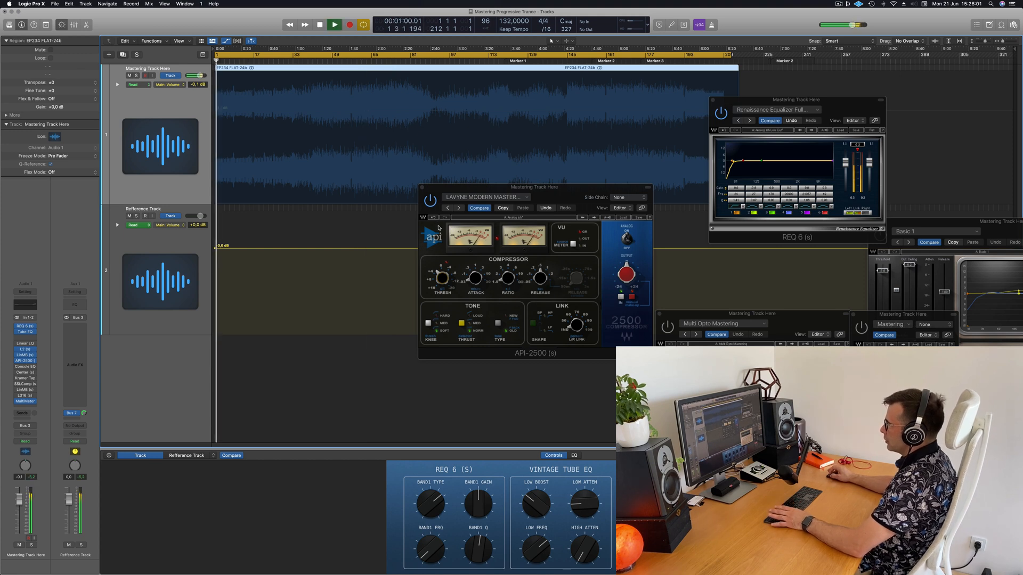
click(430, 201)
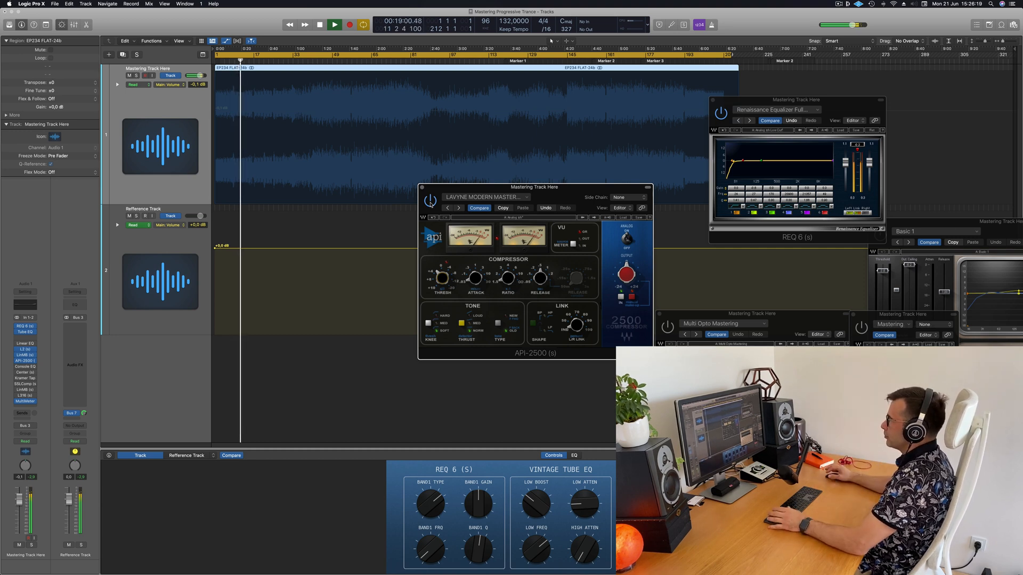
drag(543, 194, 536, 195)
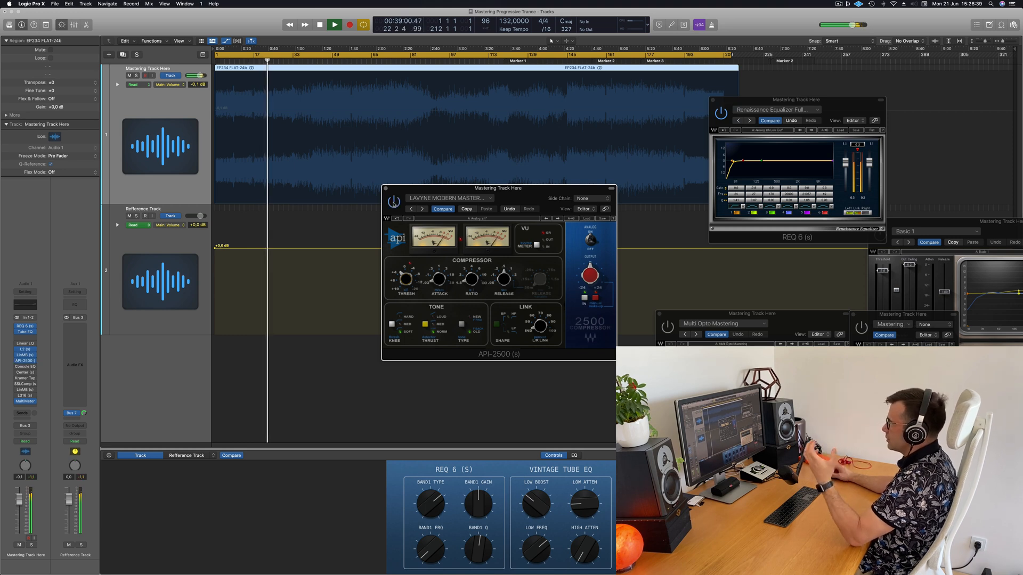
click(385, 188)
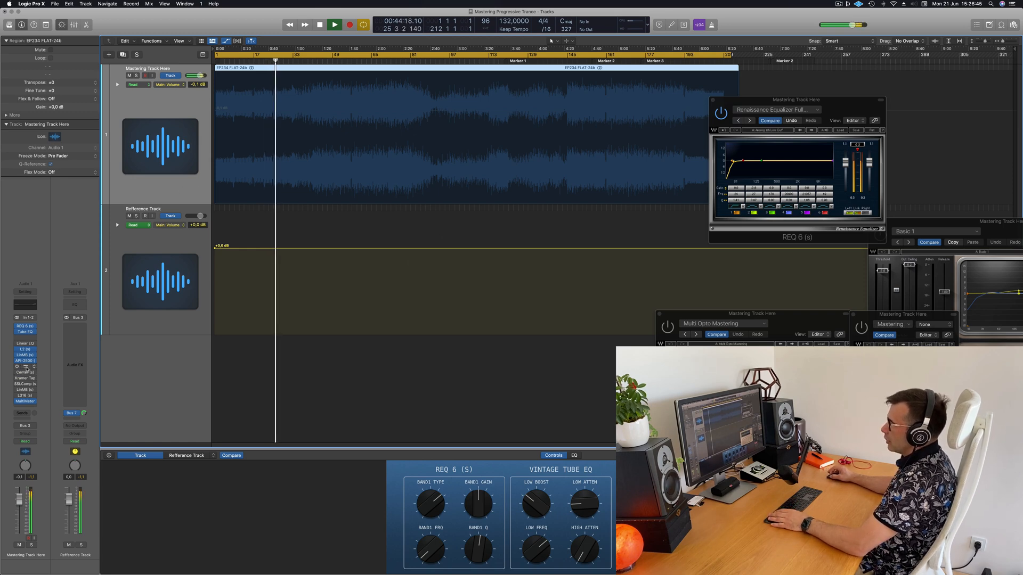
Step: Open the Vintage Console EQ over the tracks, switch it on, and slightly adjust its high gain
click(25, 366)
drag(528, 104, 493, 192)
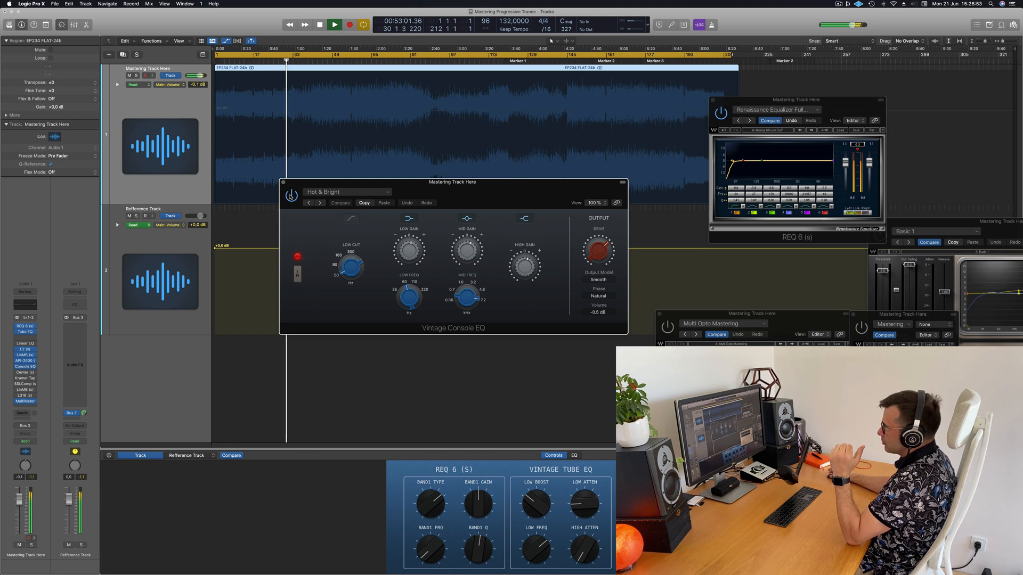
drag(527, 182, 579, 241)
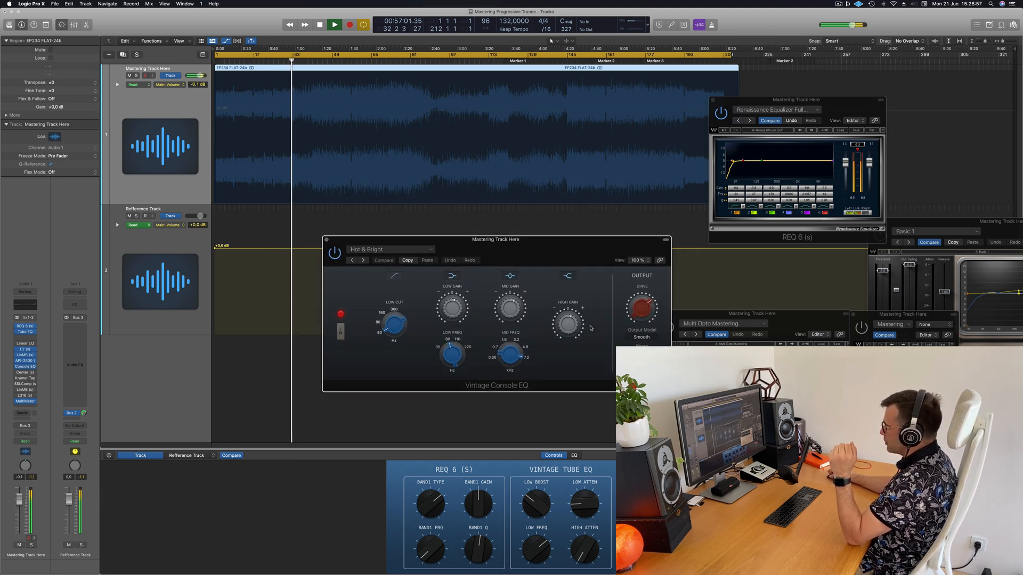
drag(569, 324, 569, 326)
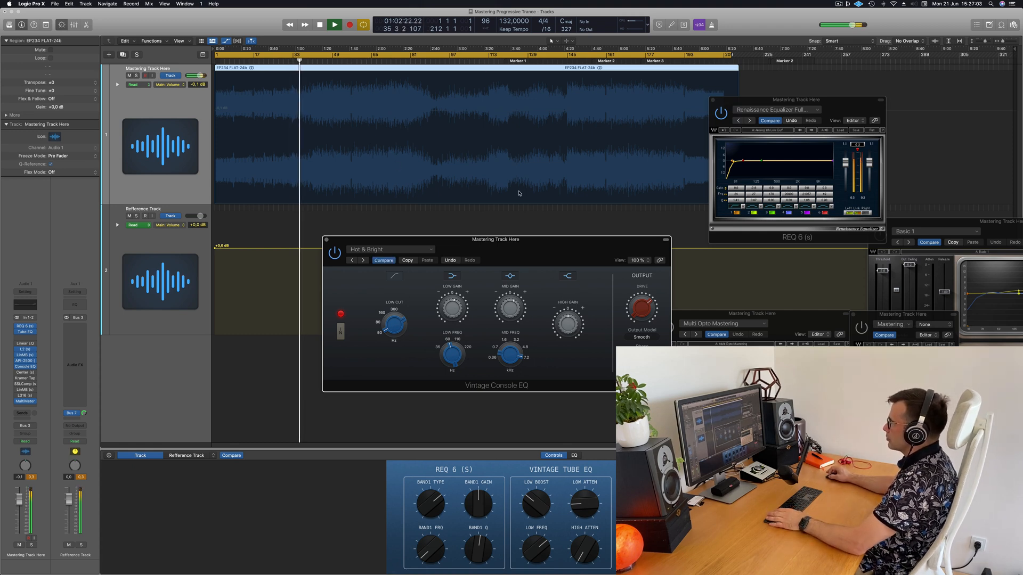
drag(548, 248, 543, 247)
Step: Replay from around bar 8, and compare the Vintage Console EQ bypassed and active
key(space)
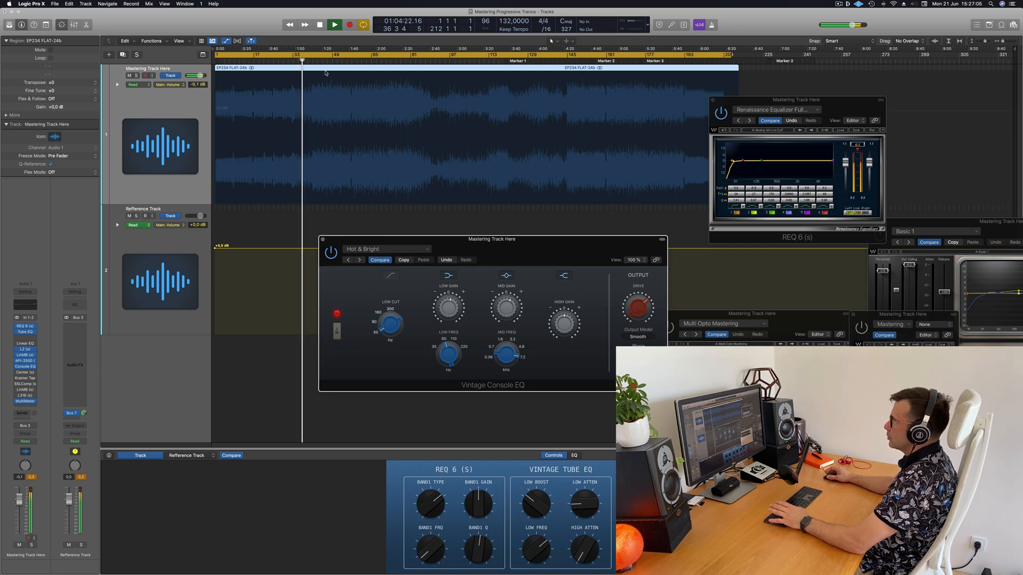
click(234, 62)
key(space)
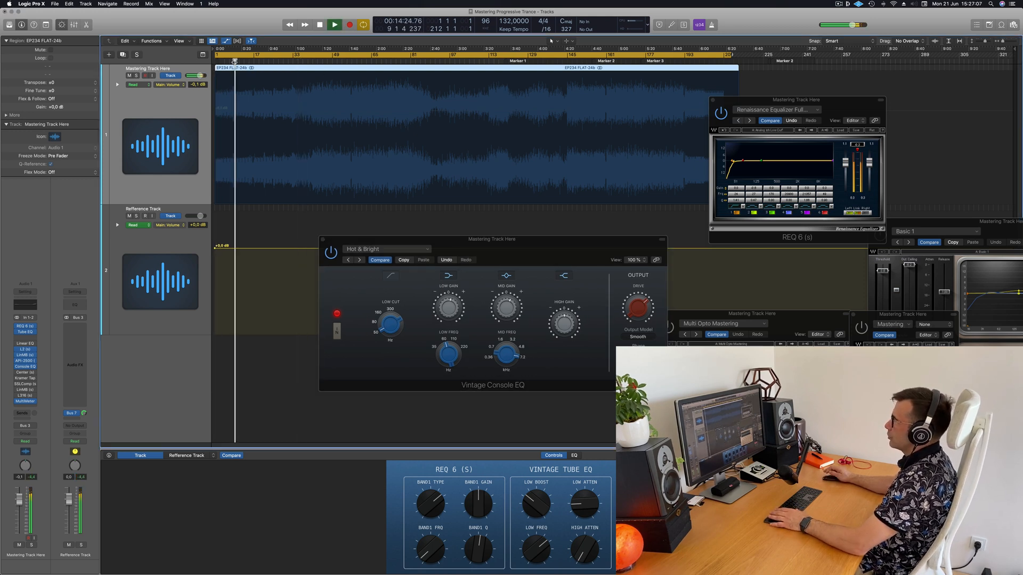
click(331, 256)
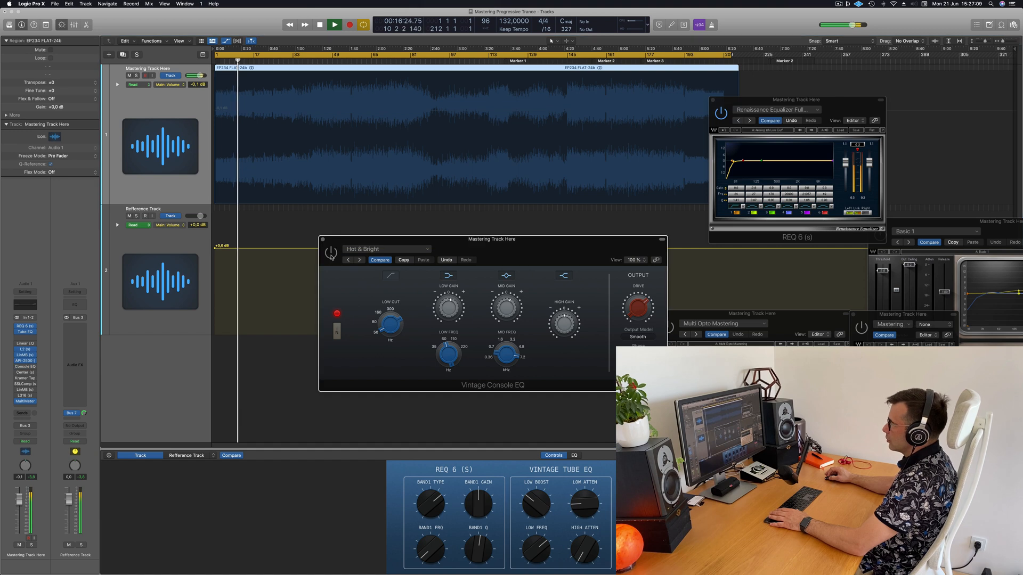
drag(536, 249, 549, 234)
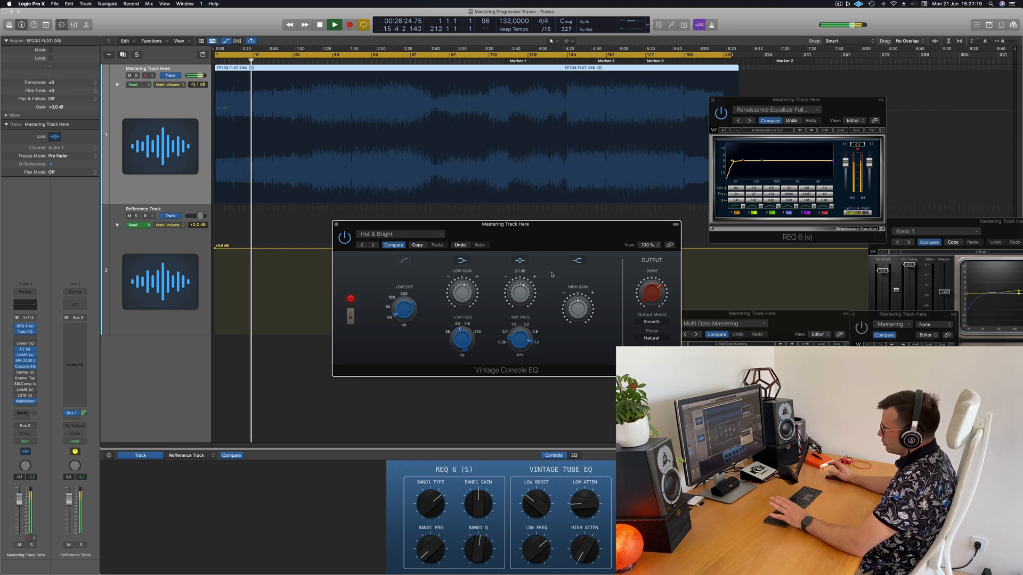
Step: Flip the Vintage Console EQ's own in/out switch off and back on, and close the EQ window
mouse_move(467, 287)
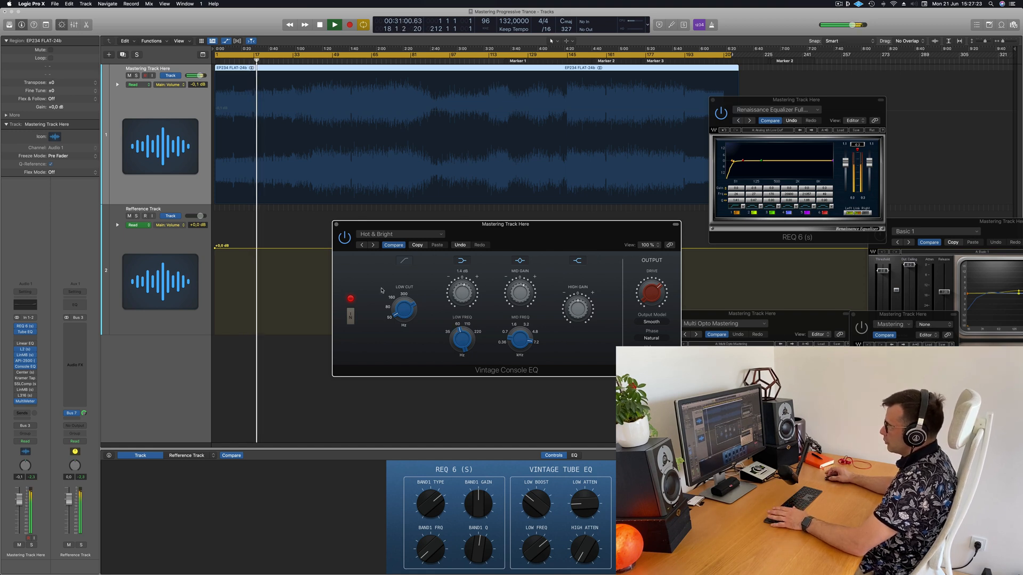
click(351, 320)
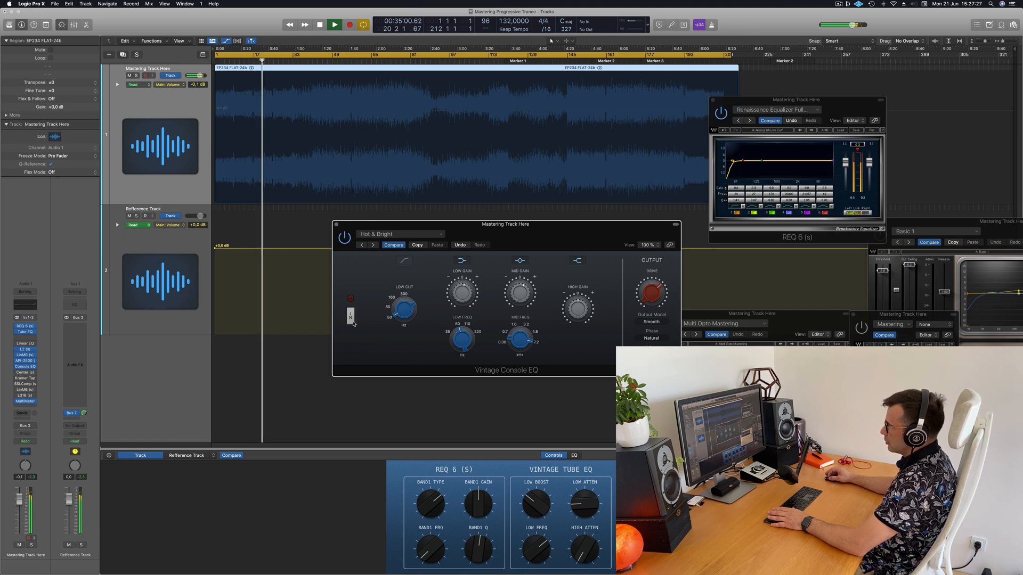
click(352, 318)
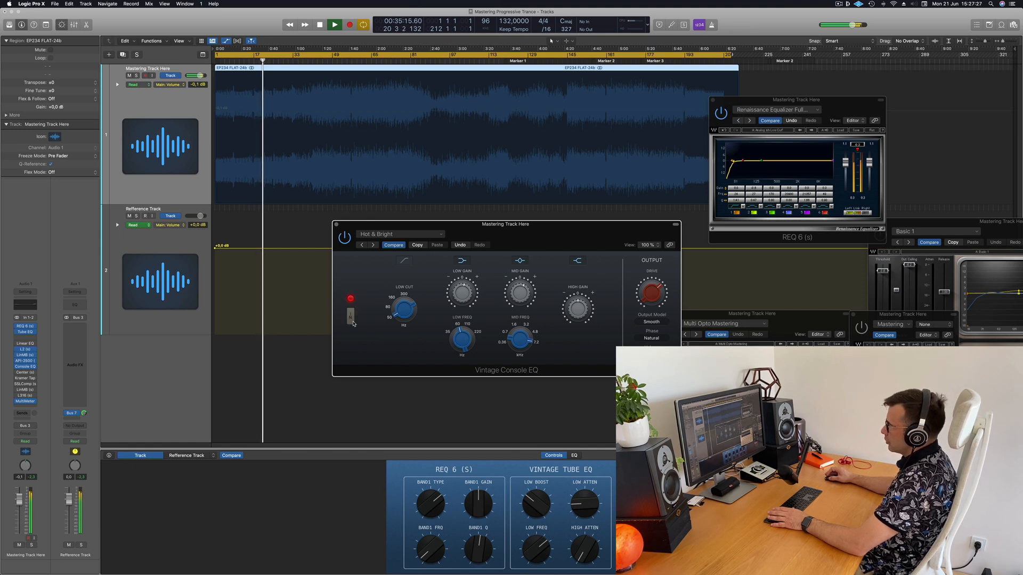
click(336, 226)
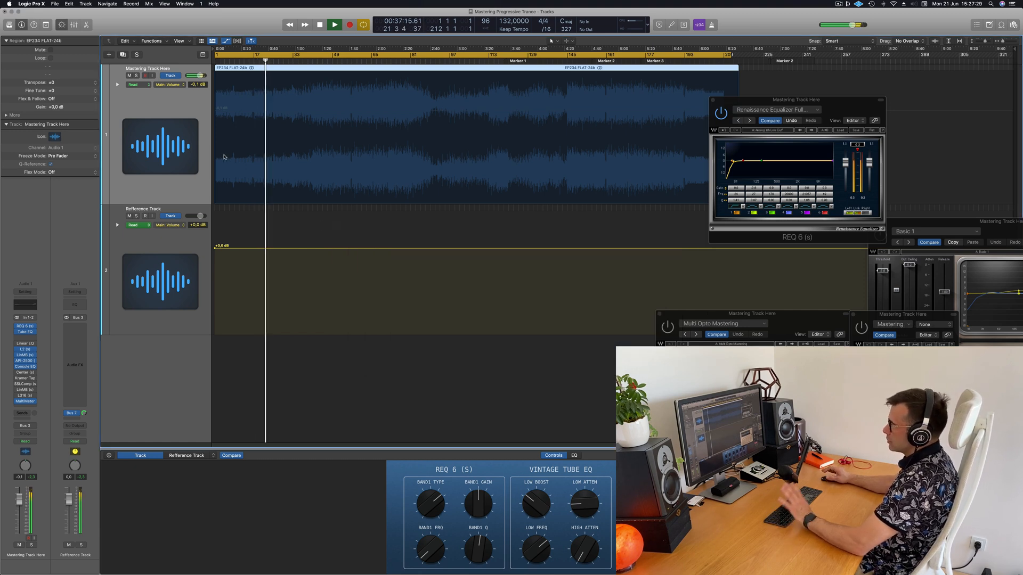
Step: Open the Center plug-in over the tracks, switch it on, and replay from around bar 55
click(19, 372)
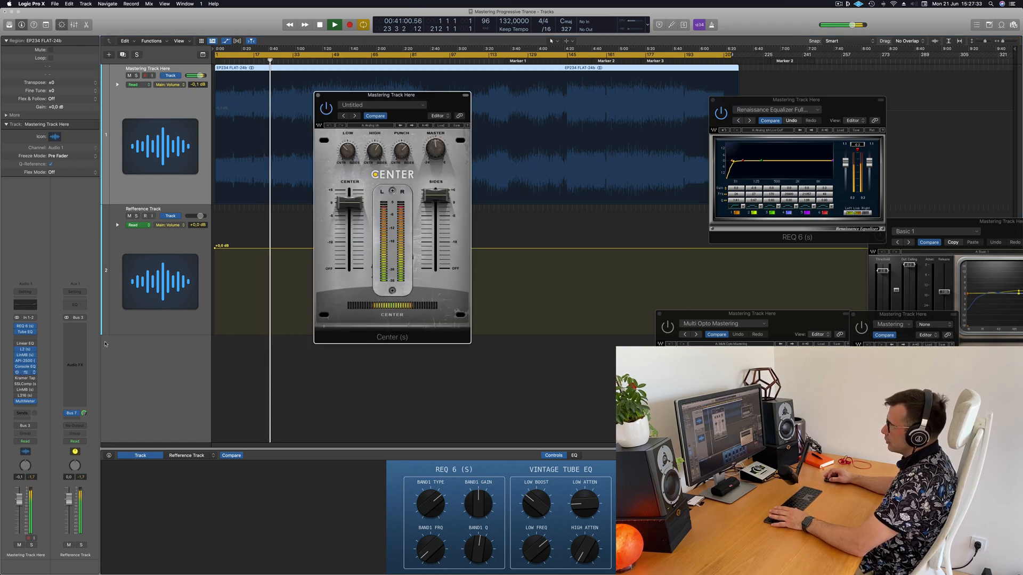
drag(423, 103, 466, 138)
key(Return)
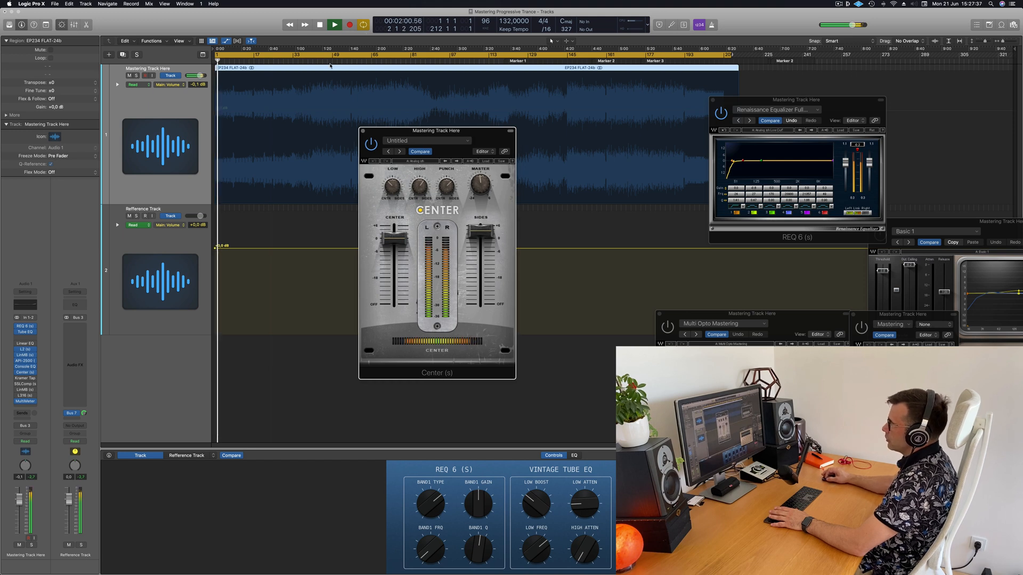
click(349, 59)
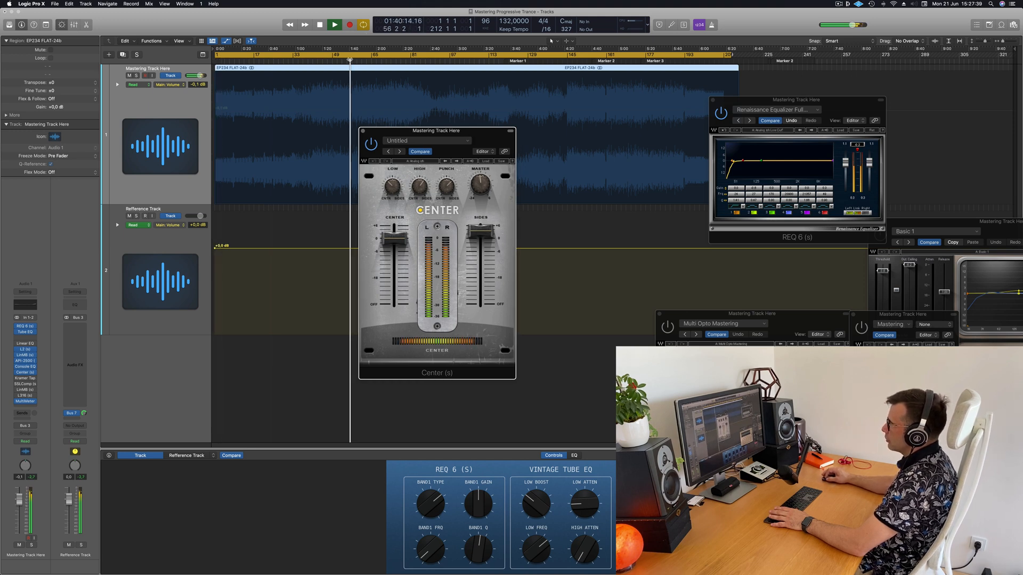
drag(389, 150, 414, 167)
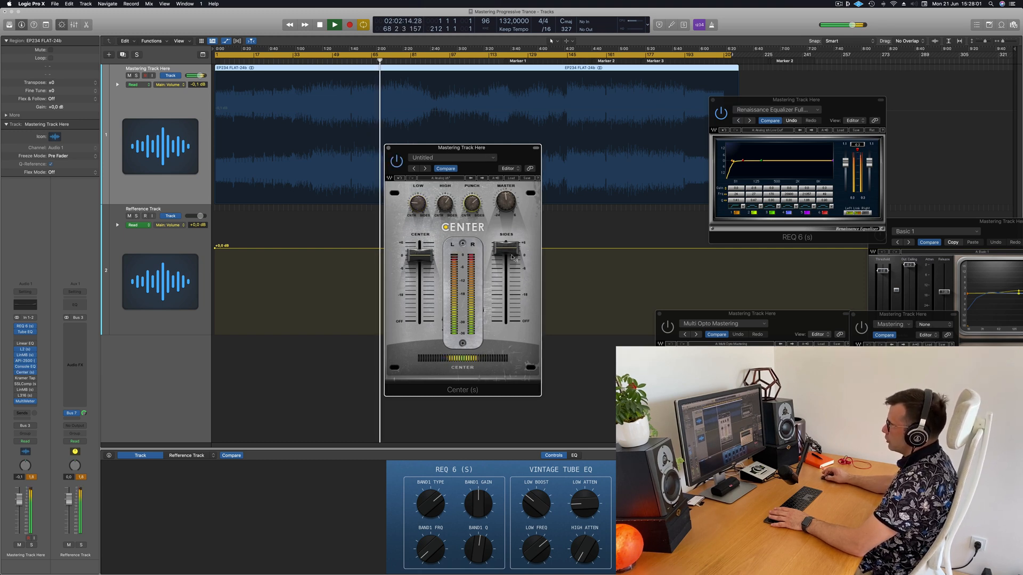
Step: Lower the Center plug-in's master level slightly, and compare the plug-in bypassed and active
click(508, 202)
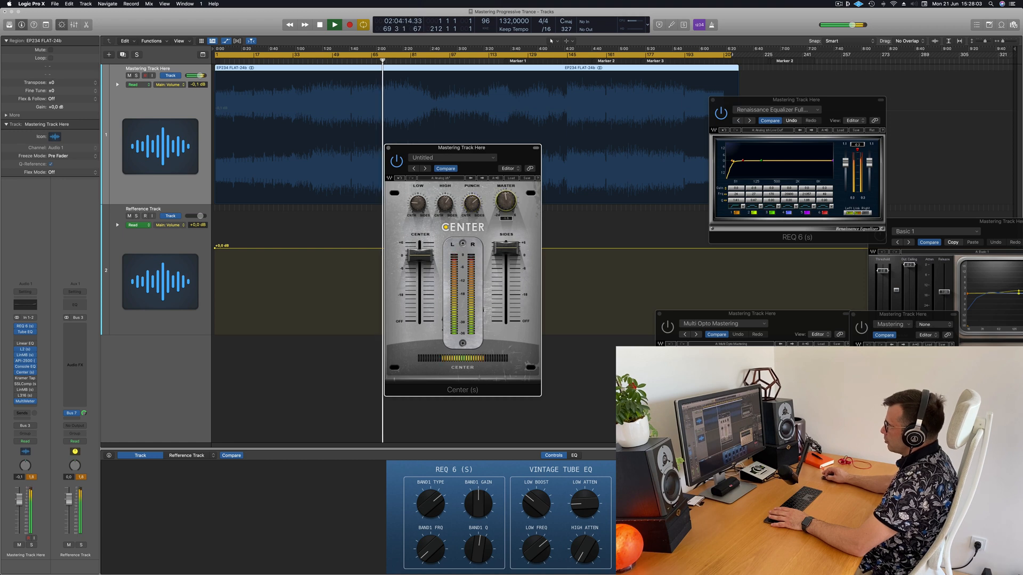
drag(506, 202, 506, 204)
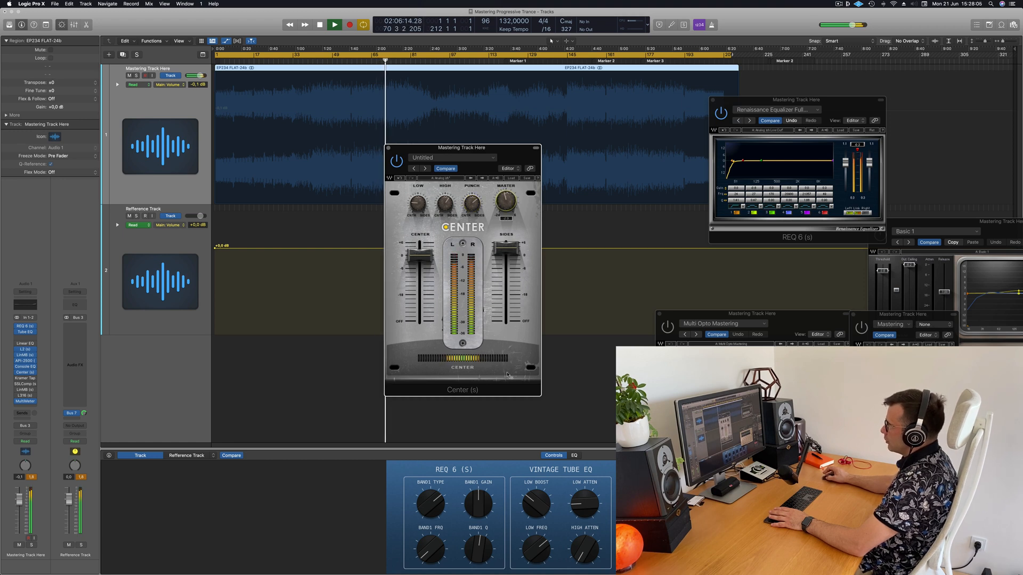
drag(518, 147, 607, 186)
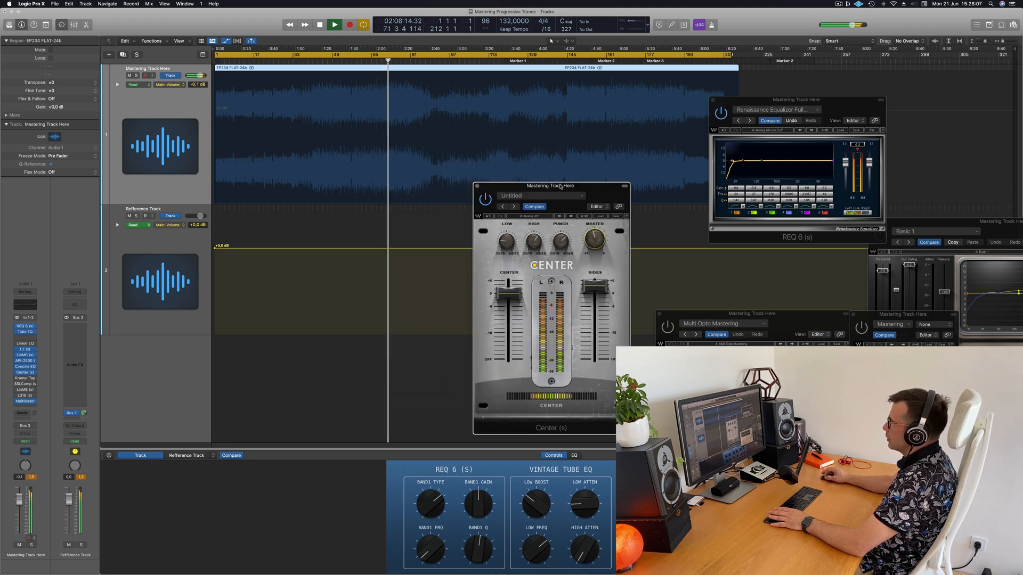
click(486, 201)
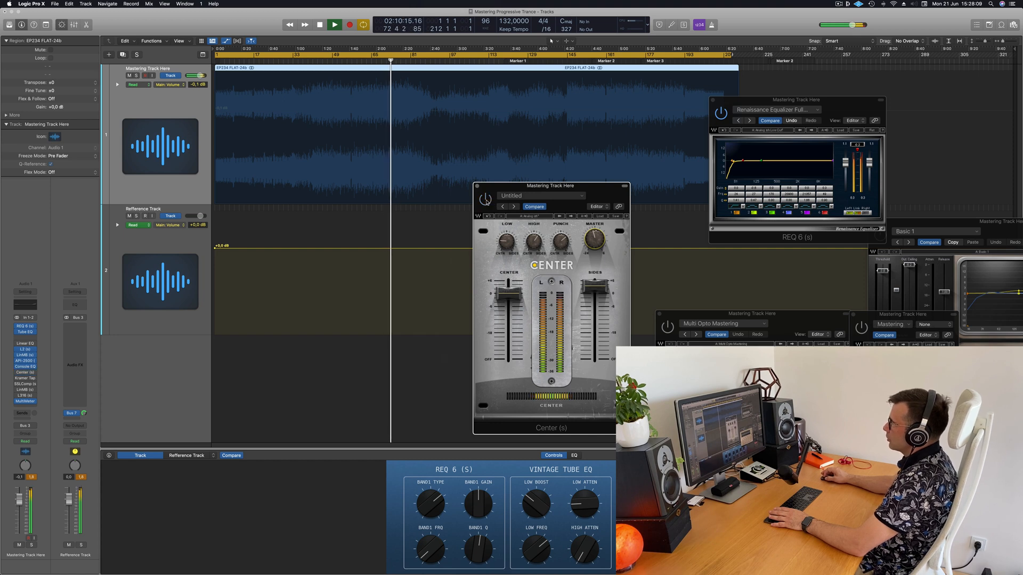
click(486, 200)
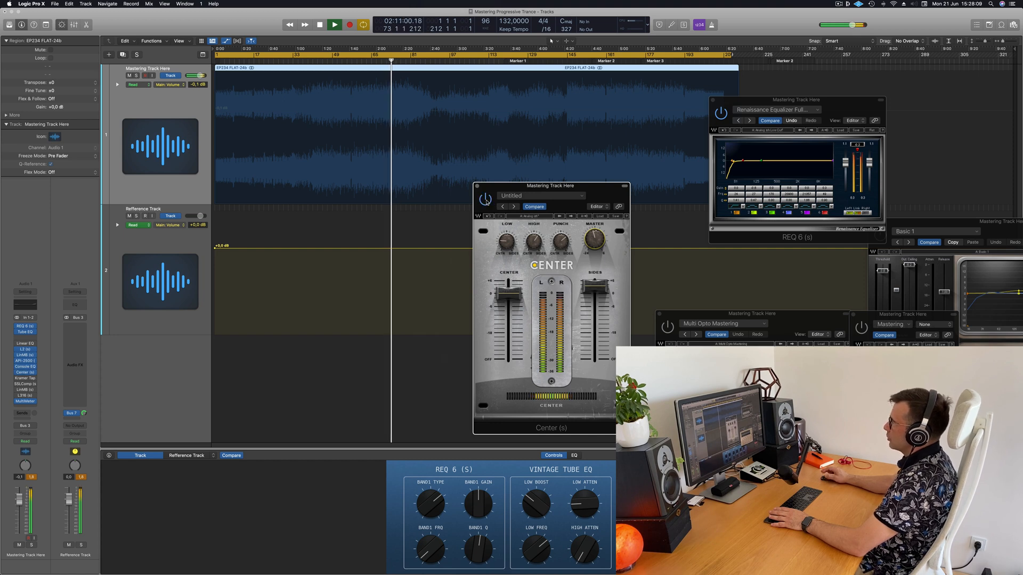
Step: Replay from around bar 55, and pull the Center plug-in's Sides fader down to its minimum
click(349, 62)
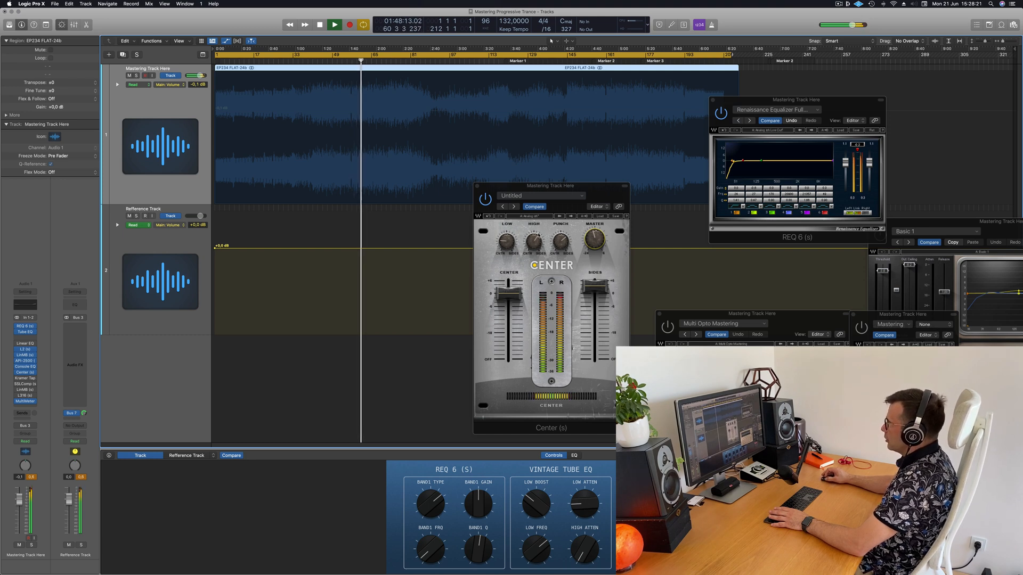
click(563, 248)
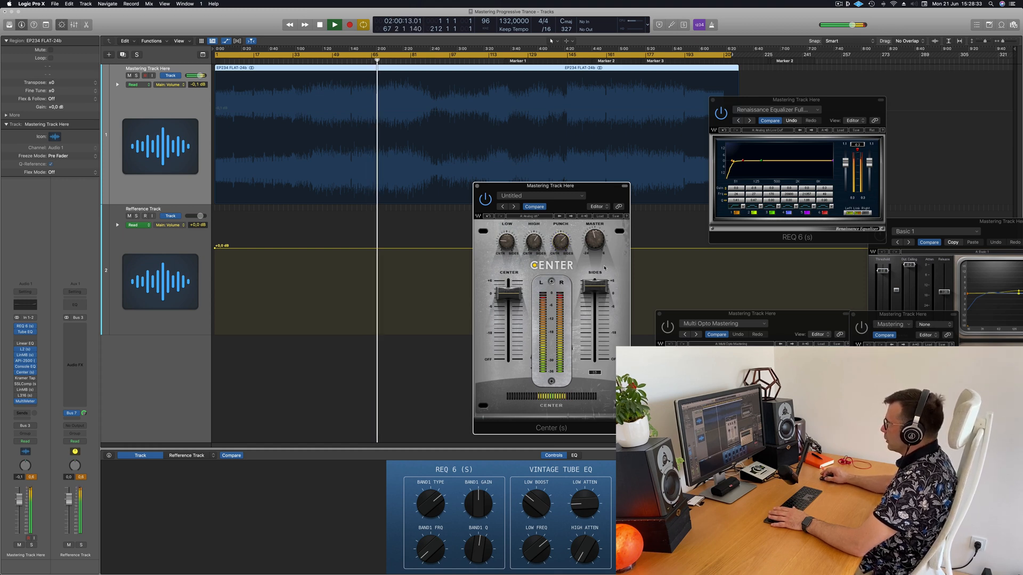
drag(600, 286, 595, 361)
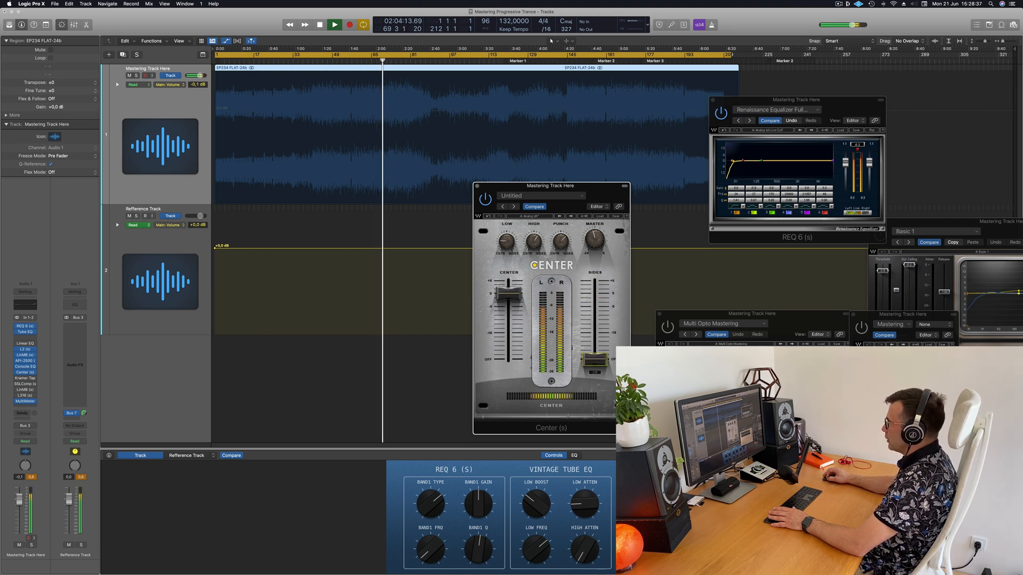
Step: Raise the Center plug-in's Sides fader back up, slightly above the Center fader, and replay from around bar 71
drag(595, 361, 595, 290)
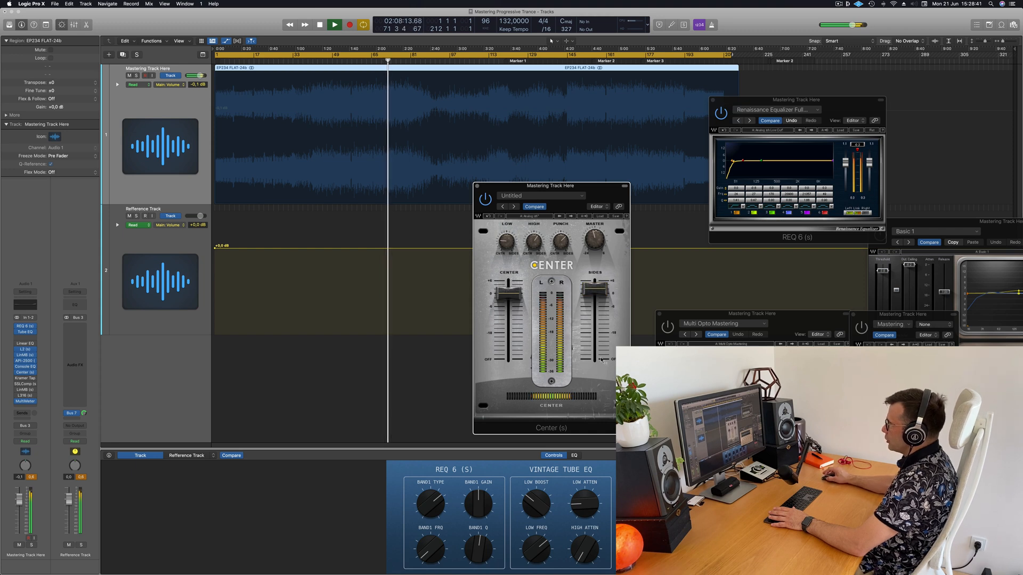
drag(594, 291, 595, 286)
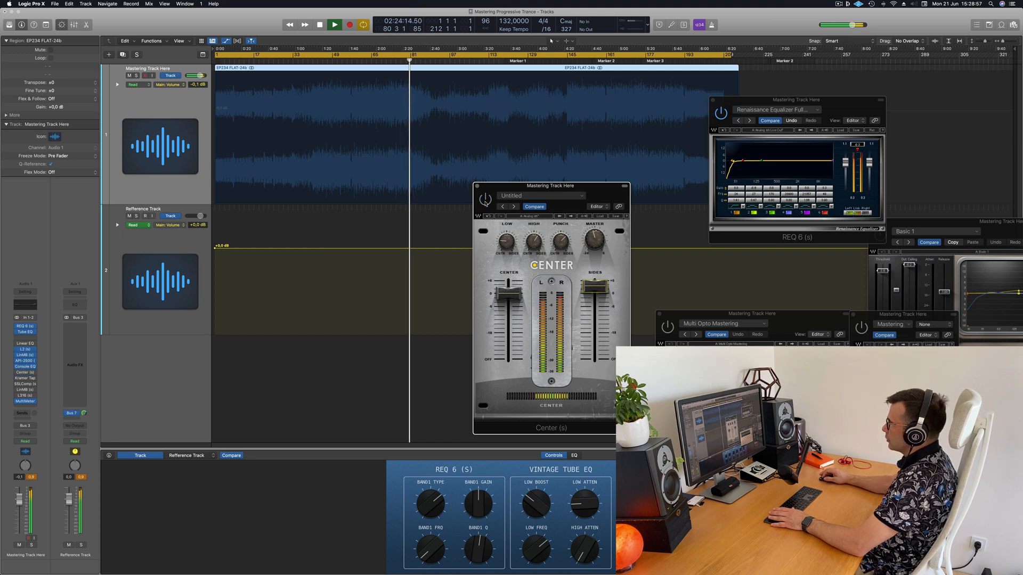
click(387, 58)
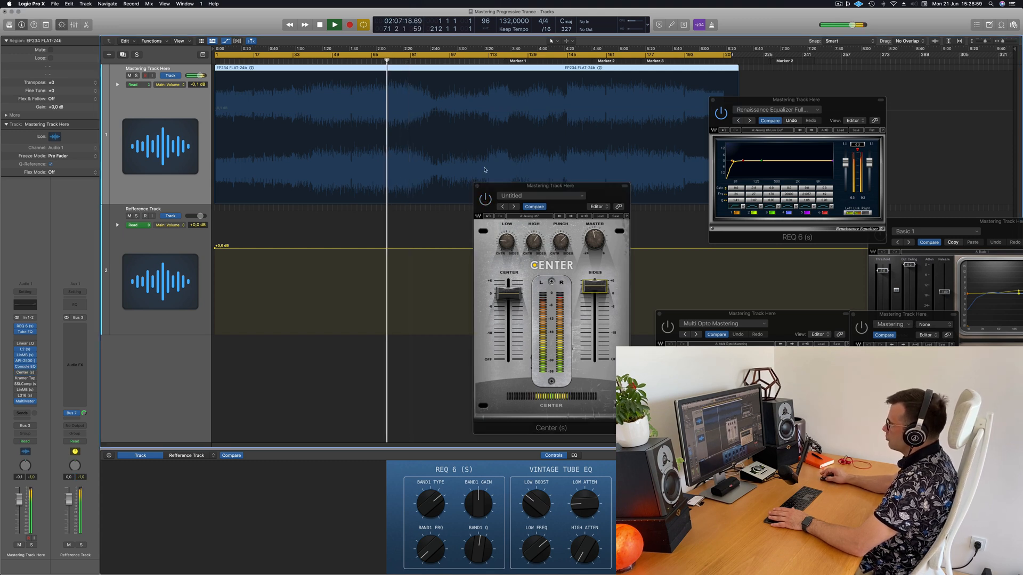
Step: Close the Center plug-in window and restart playback from the beginning of the track
click(602, 187)
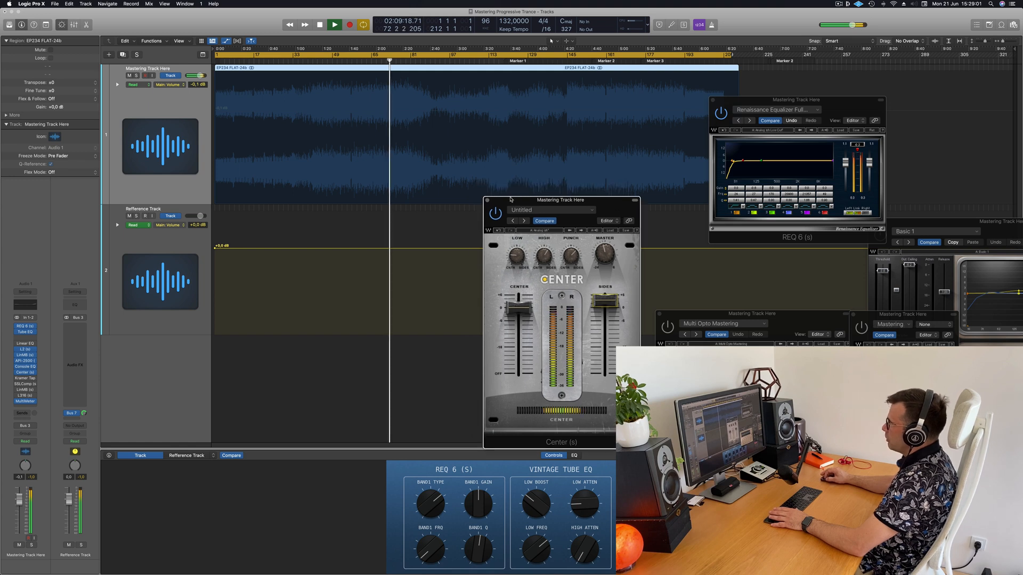
click(477, 186)
key(space)
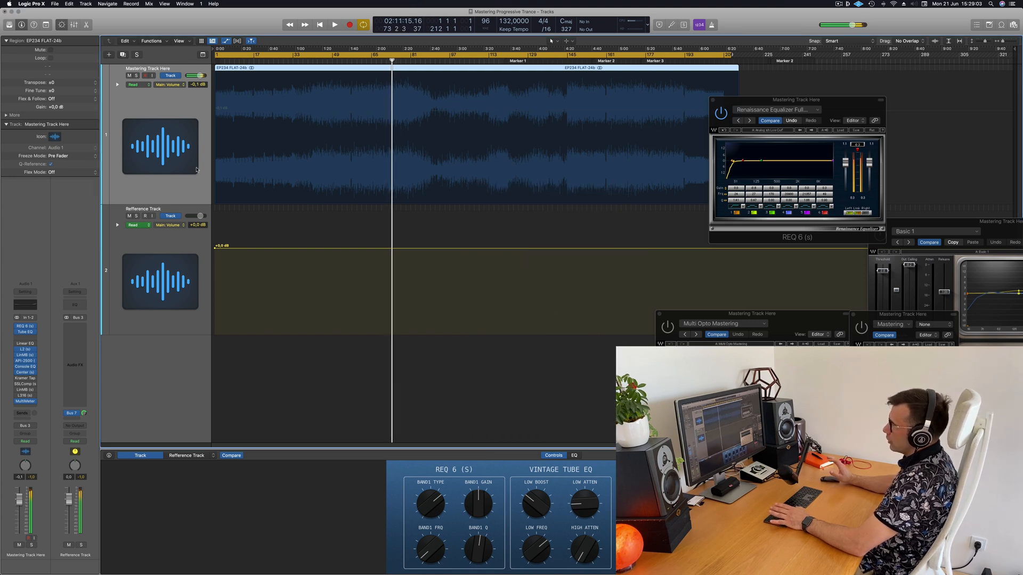
key(Return)
key(space)
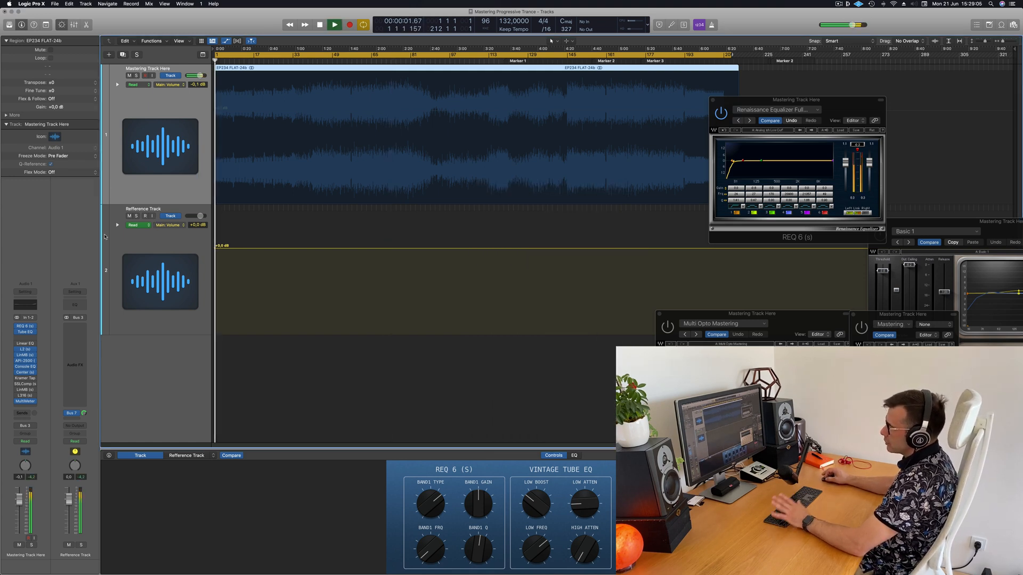
Step: Open the SSLComp plug-in, close the Kramer Tape window, and place the compressor over the tracks, switched on
click(25, 379)
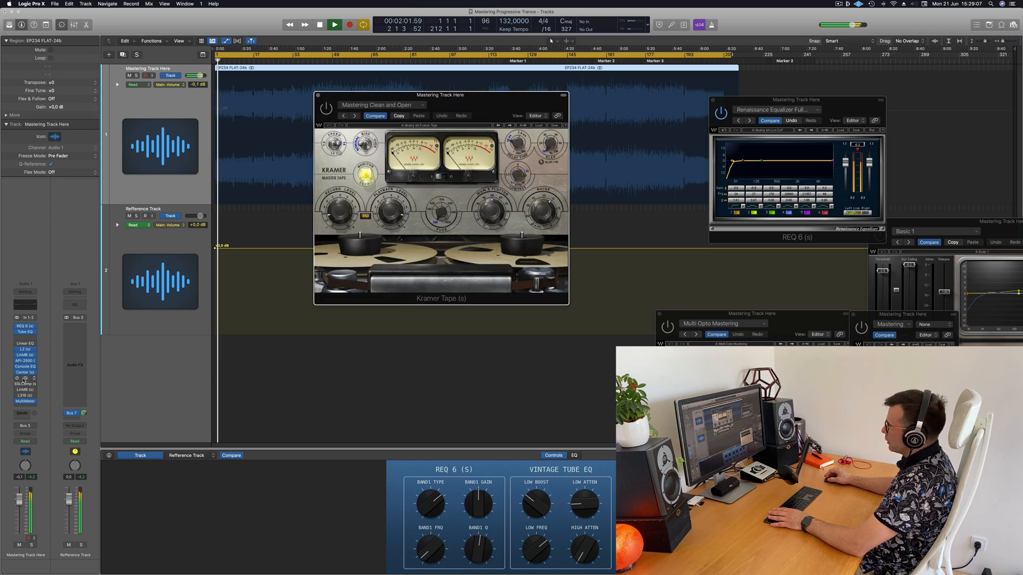
click(24, 385)
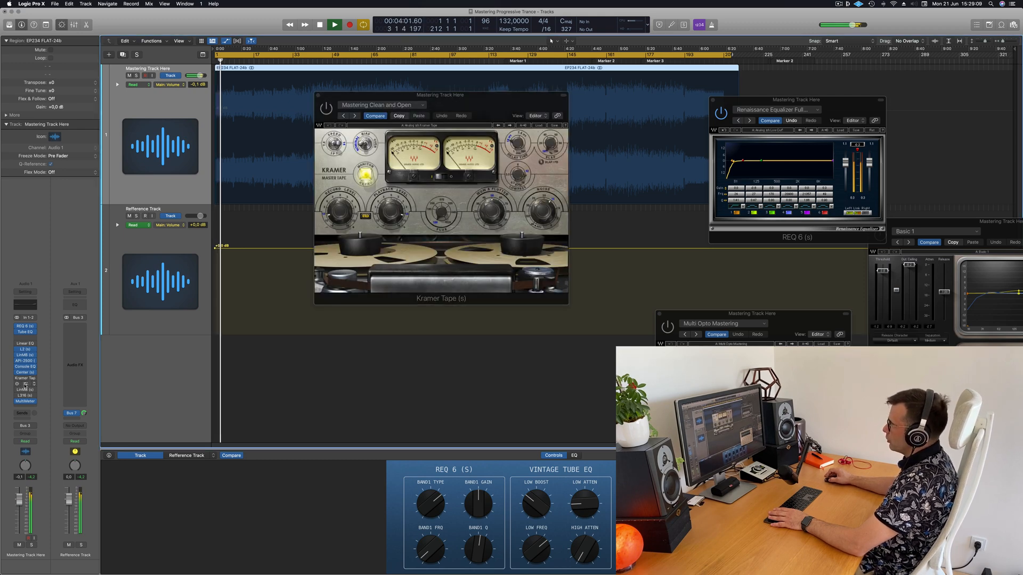
click(25, 384)
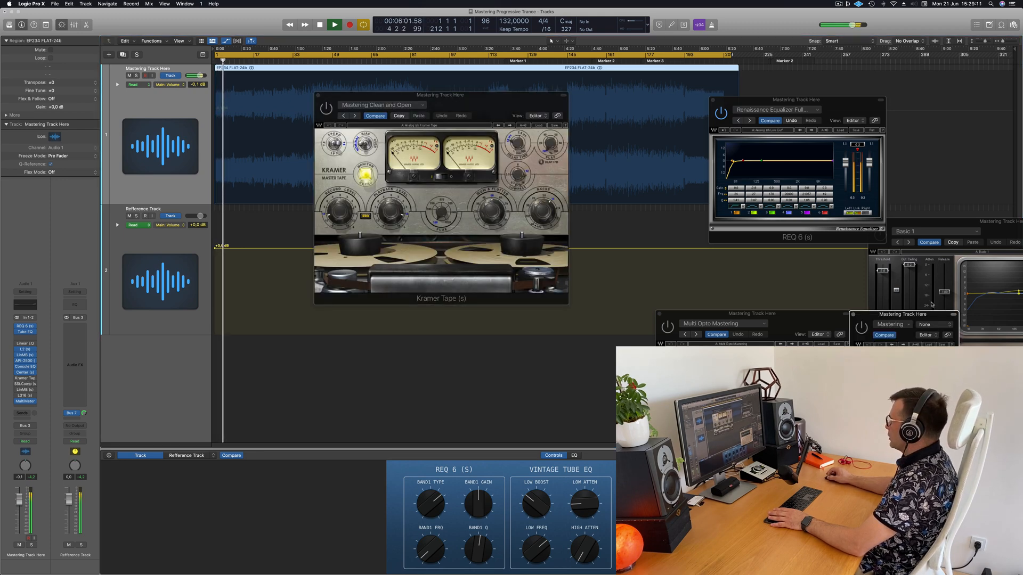
drag(901, 311, 662, 97)
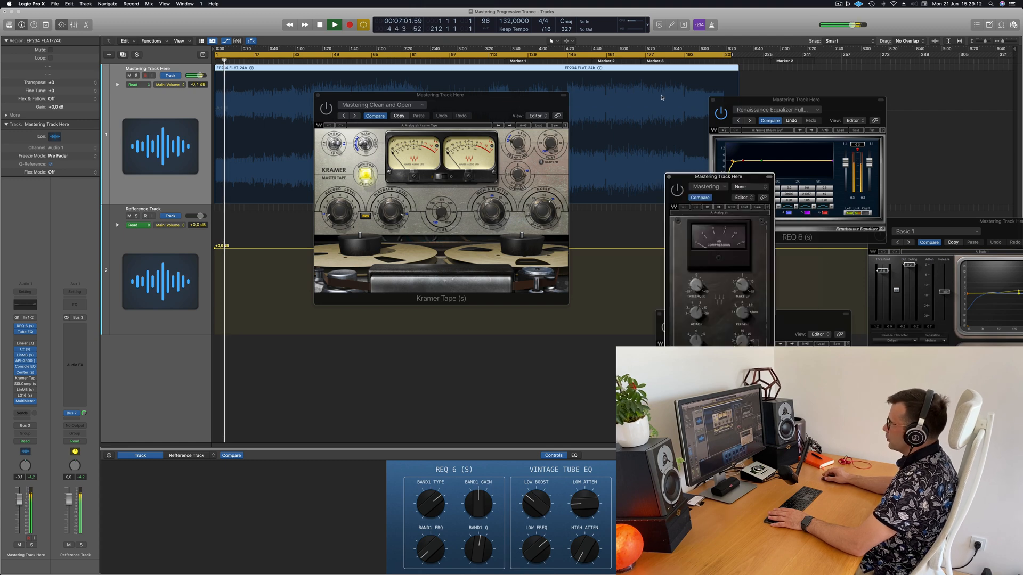
click(318, 95)
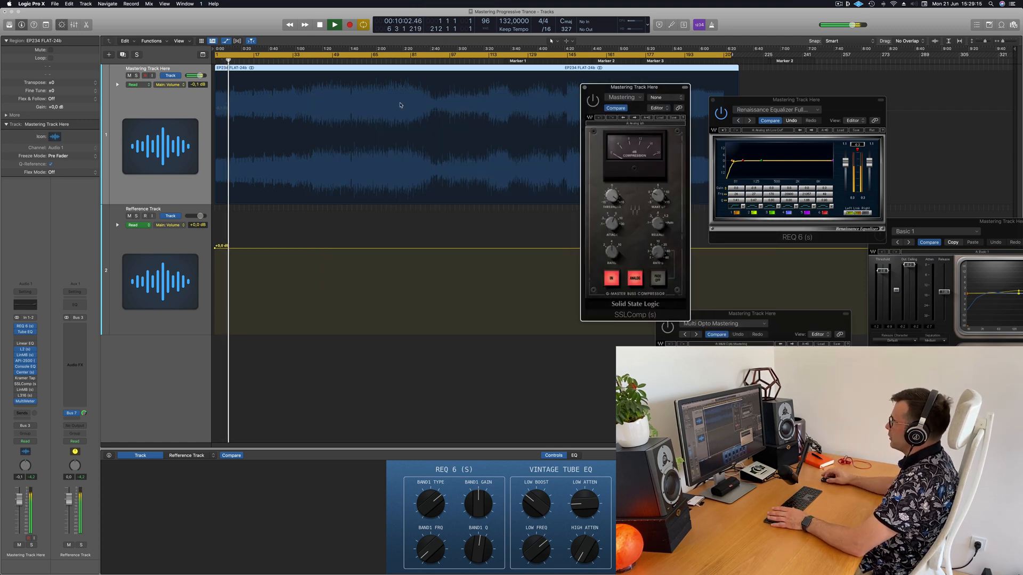
drag(641, 95, 424, 170)
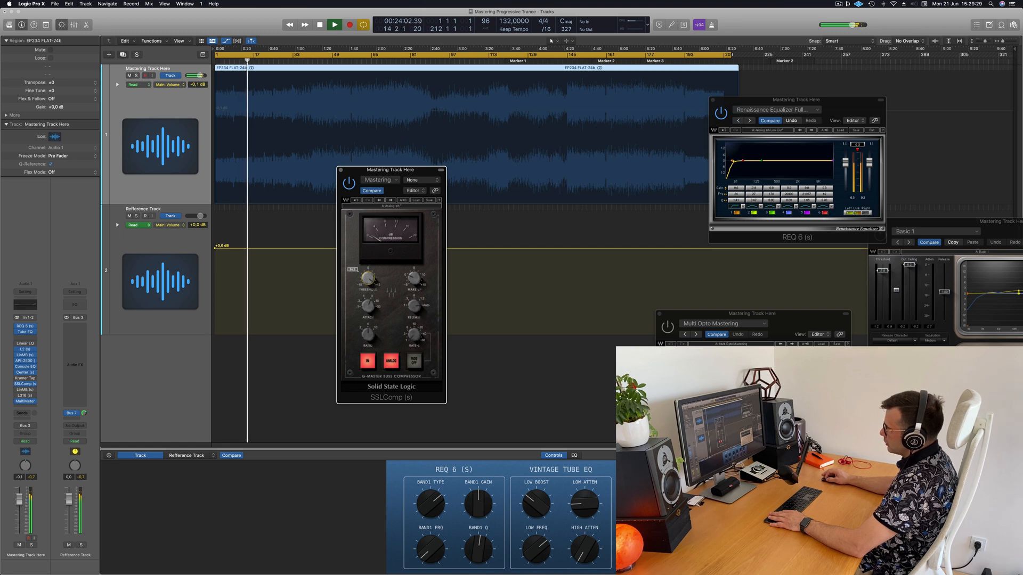
Step: Replay from around bar 56, and move the SSLComp and REQ 6 windows aside
click(350, 61)
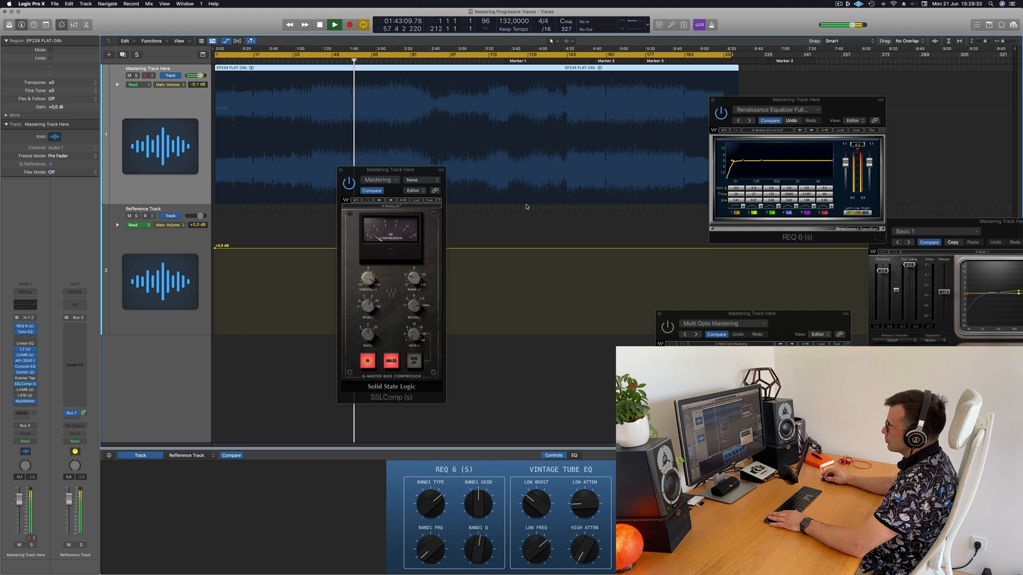
drag(408, 170, 638, 239)
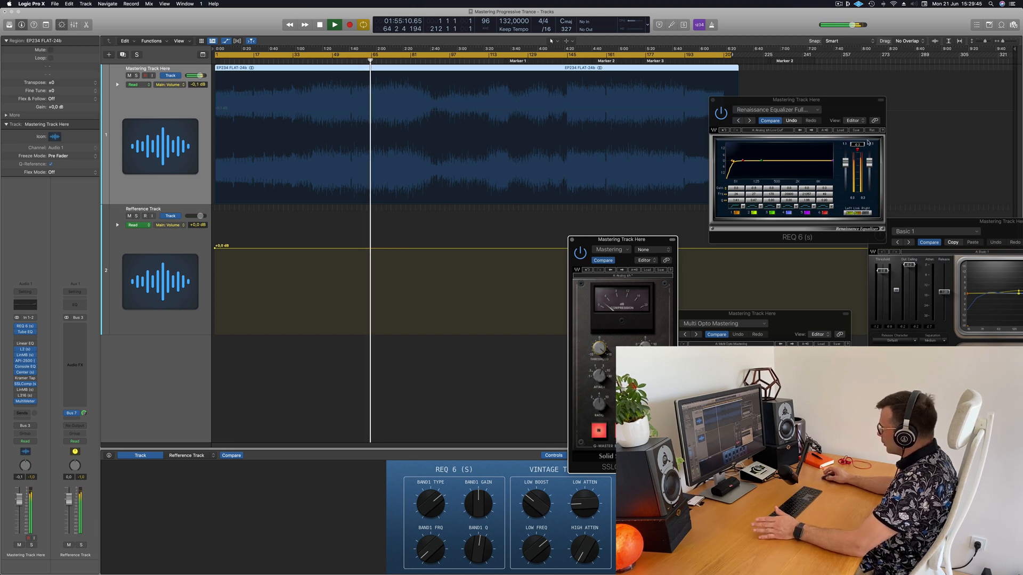
drag(835, 108, 843, 83)
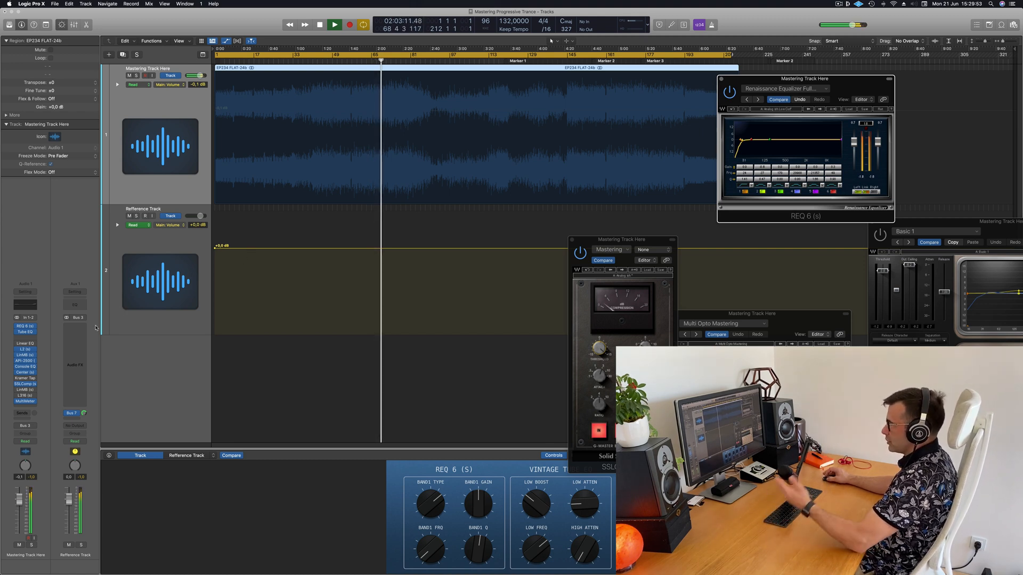
Step: Open the LinMB plug-in that follows SSLComp in the chain, place it over the tracks, and switch it on
click(154, 388)
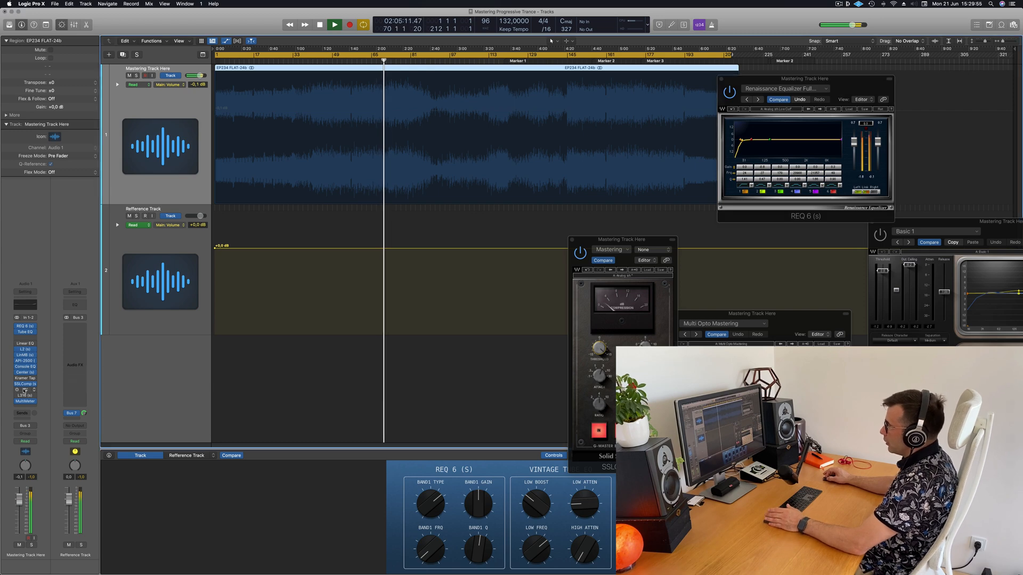
click(25, 390)
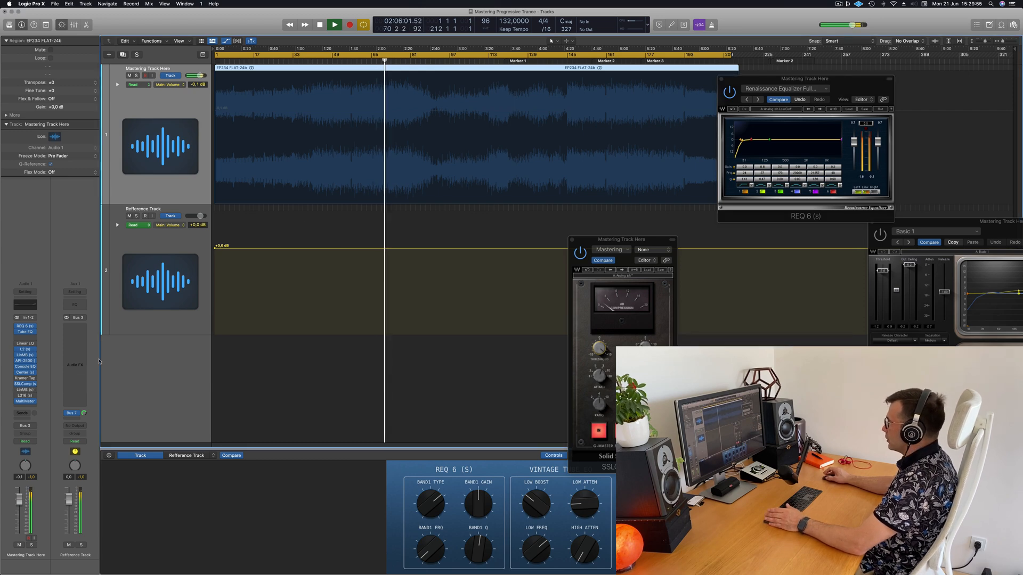
click(25, 390)
drag(813, 313, 425, 247)
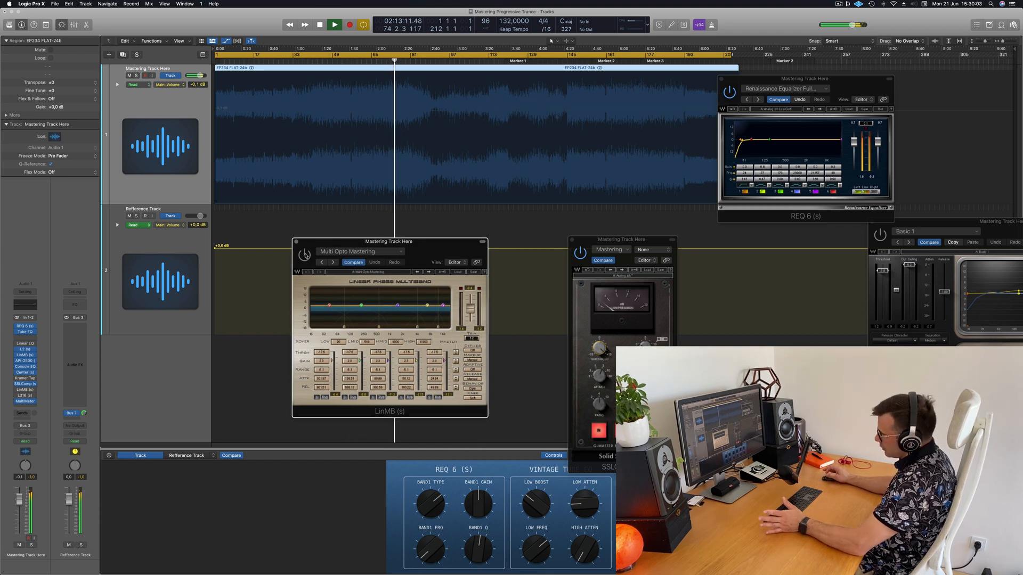
click(305, 256)
mouse_move(441, 249)
mouse_down()
mouse_move(416, 247)
mouse_move(438, 248)
mouse_up()
Step: Audition the LinMB multiband from the track's start and from around bar 56, and close its window
key(space)
key(space)
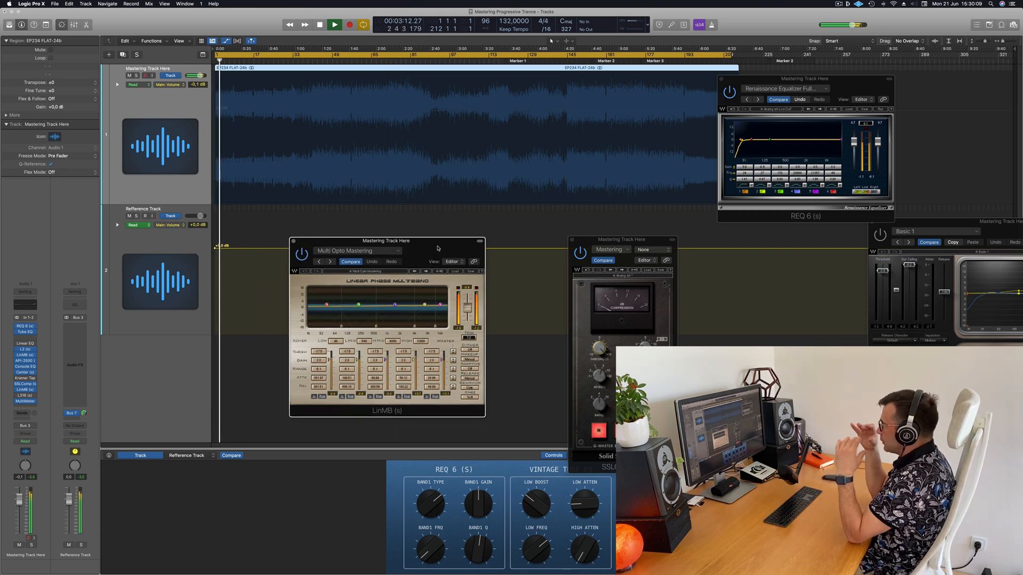
click(351, 61)
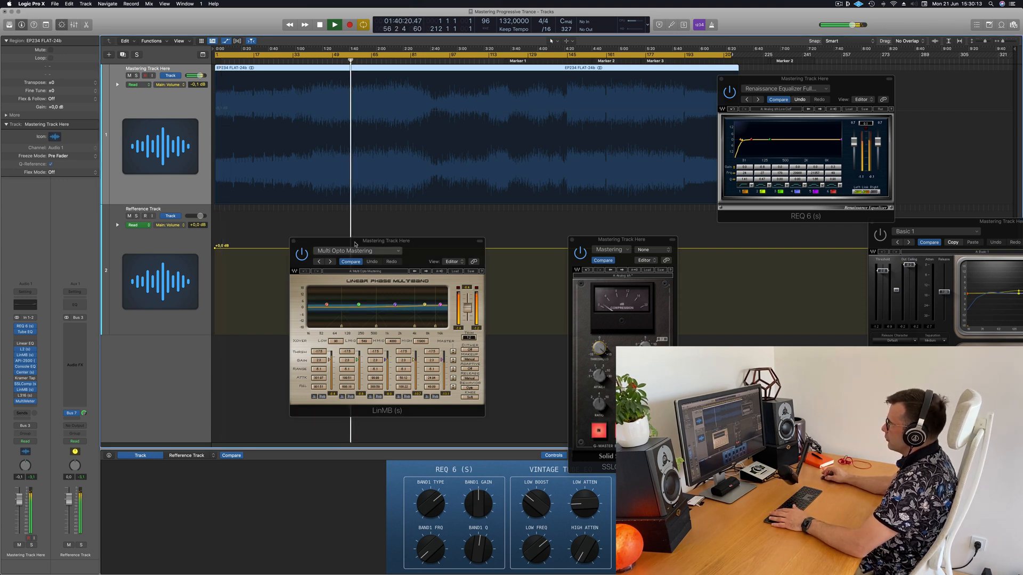
drag(421, 247, 428, 247)
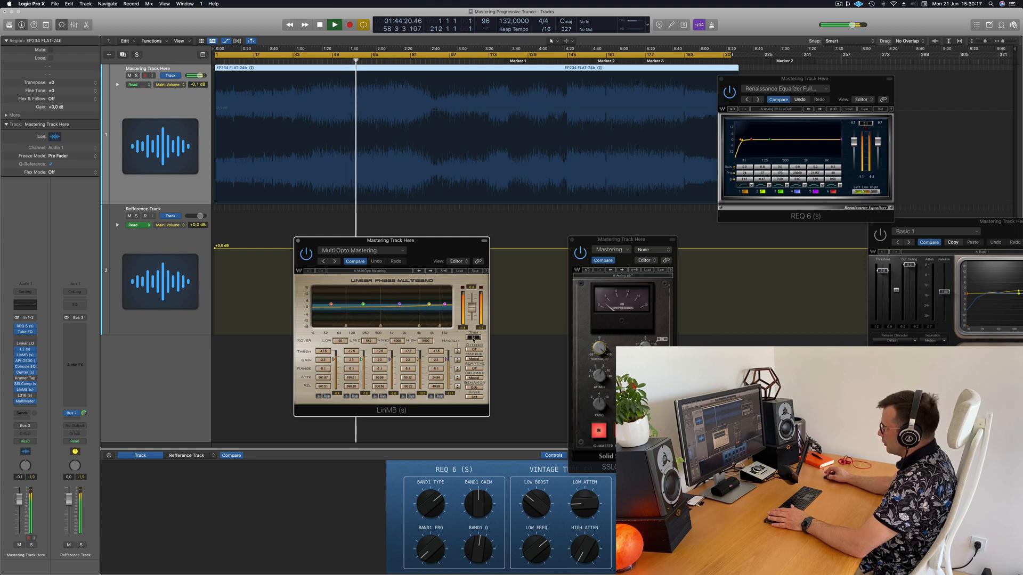
drag(482, 262, 531, 228)
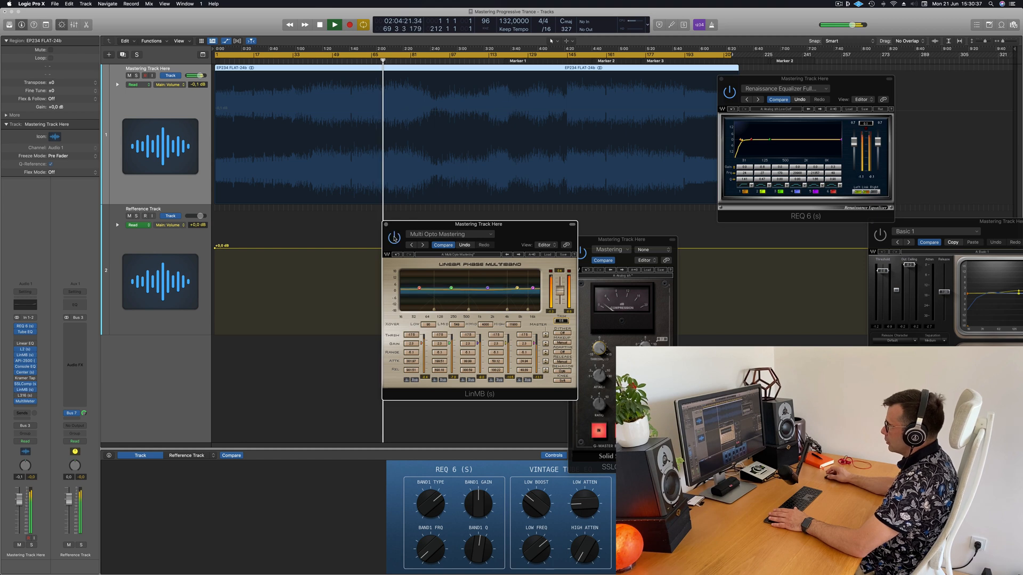
drag(418, 223, 407, 224)
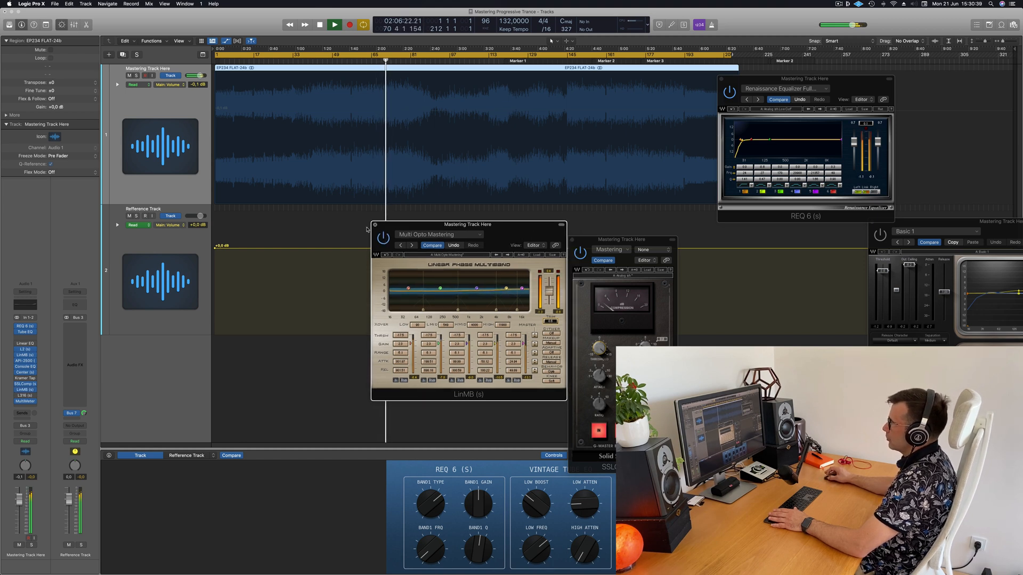
click(375, 224)
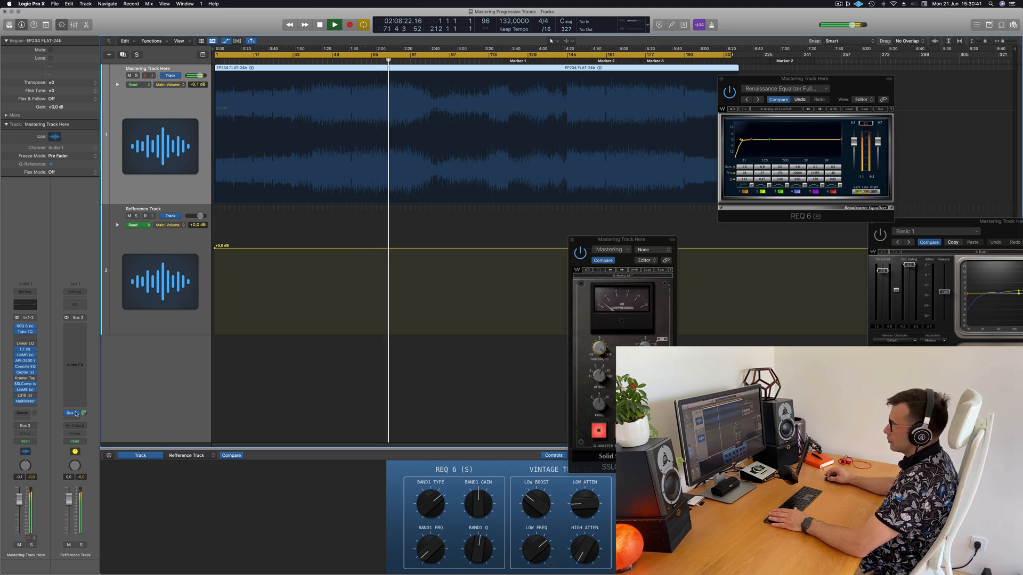
Step: Open the L316 limiter over the tracks and raise its Threshold fader to the maximum
click(24, 396)
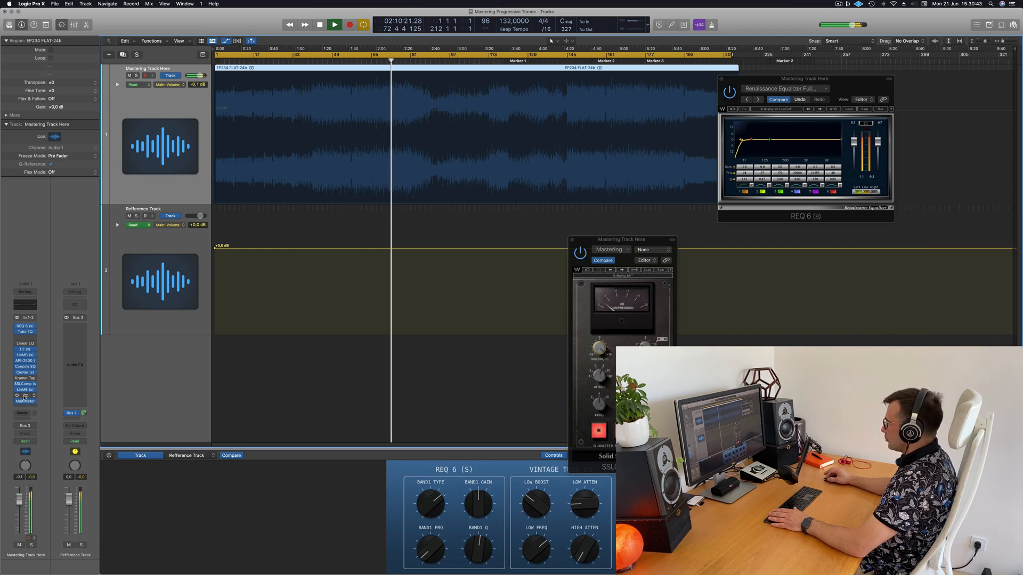
click(24, 397)
drag(1003, 223, 640, 241)
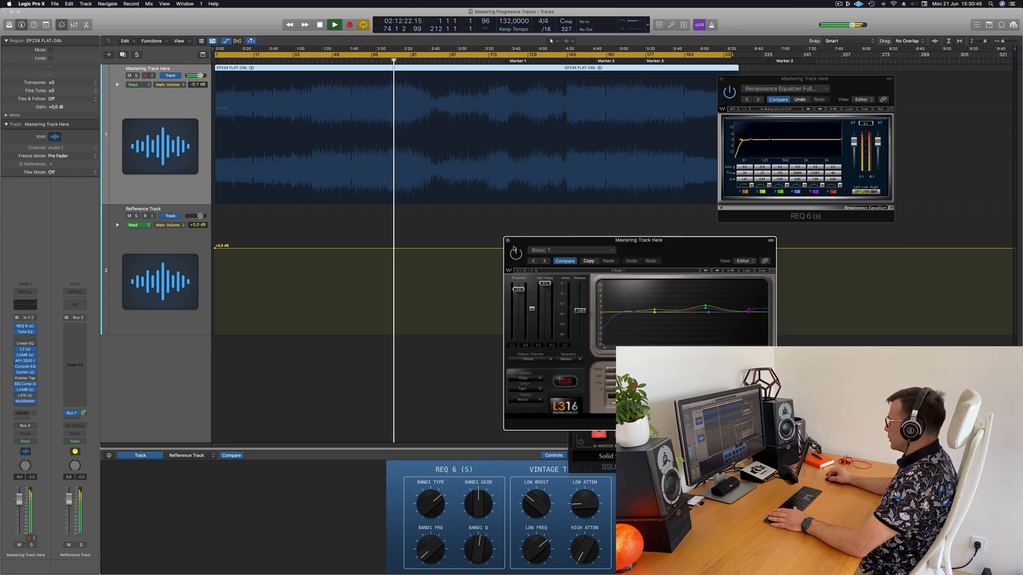
drag(514, 249, 401, 202)
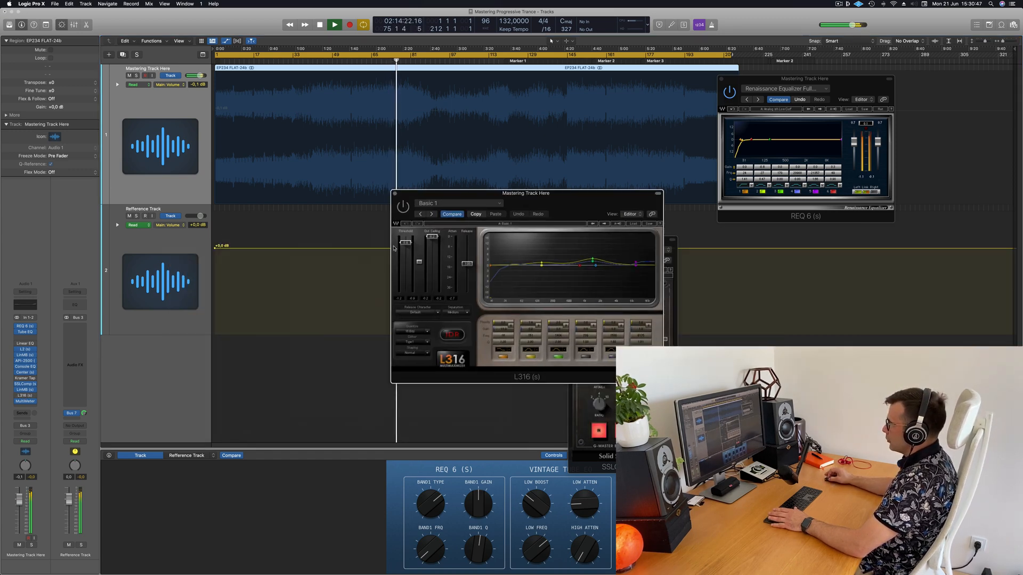
drag(403, 245, 404, 238)
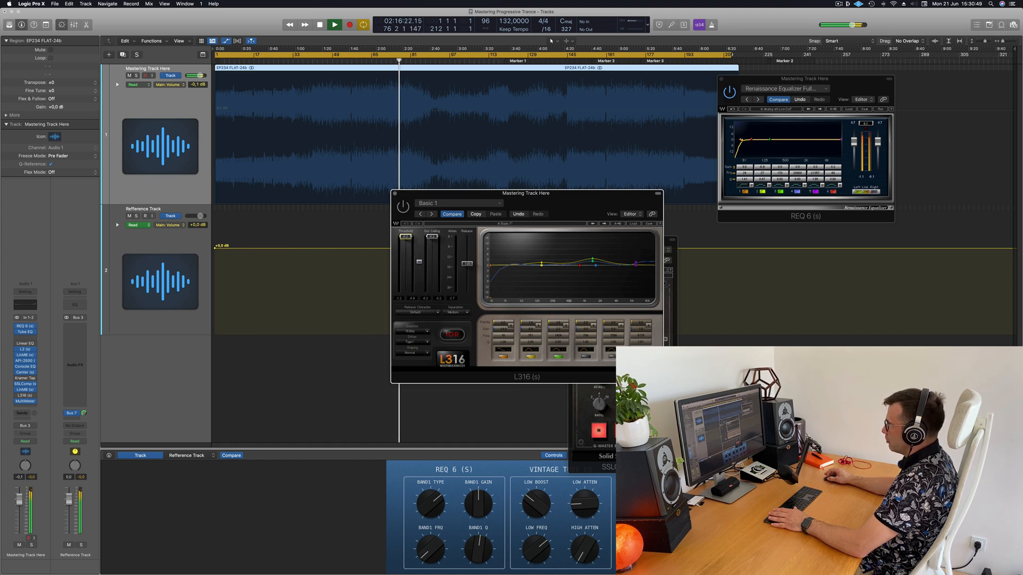
Step: Reposition the L316 window over the lower track and replay from around bar 54
drag(528, 193, 464, 265)
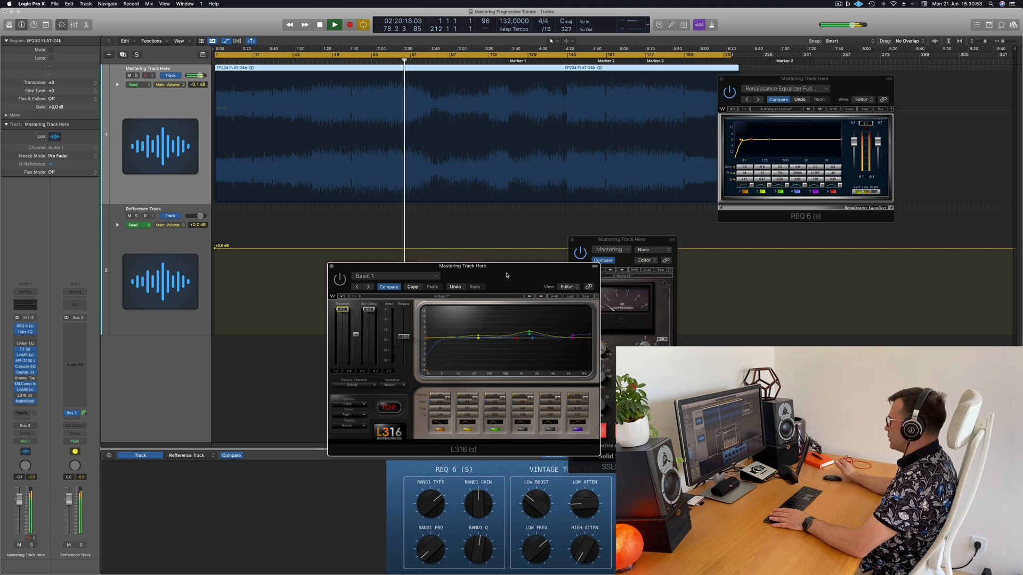
drag(506, 275, 592, 222)
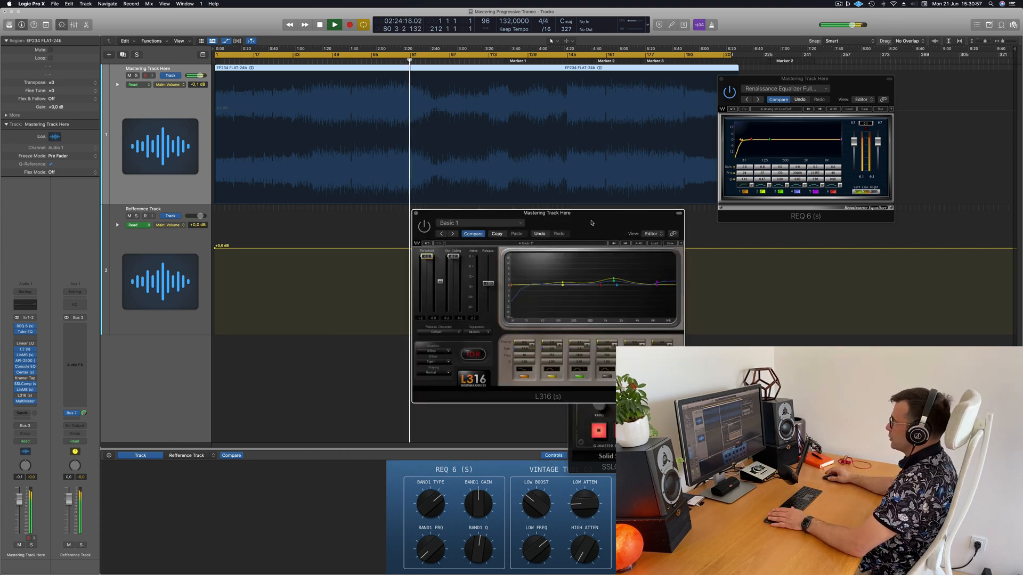
drag(592, 223, 583, 226)
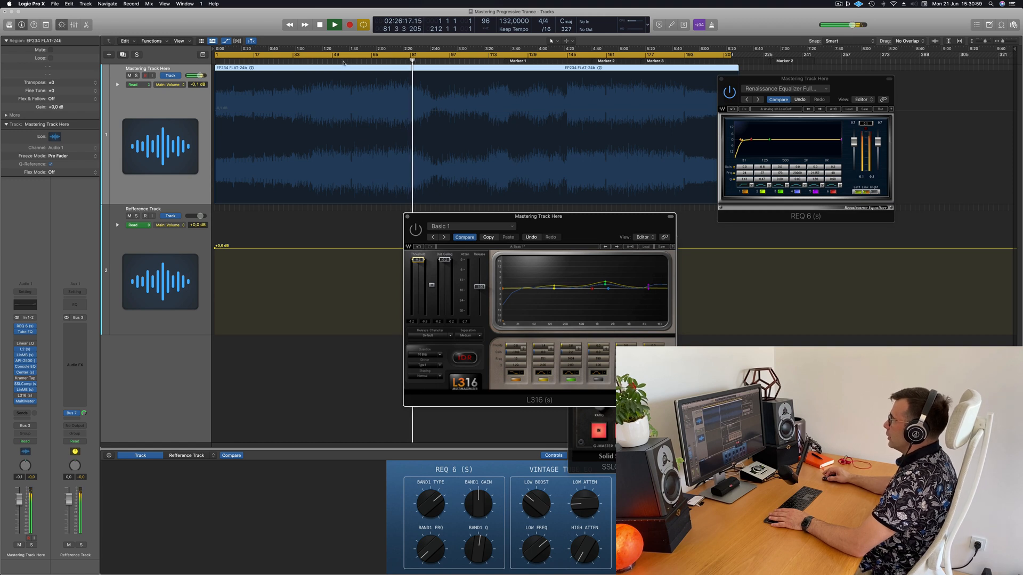
click(344, 63)
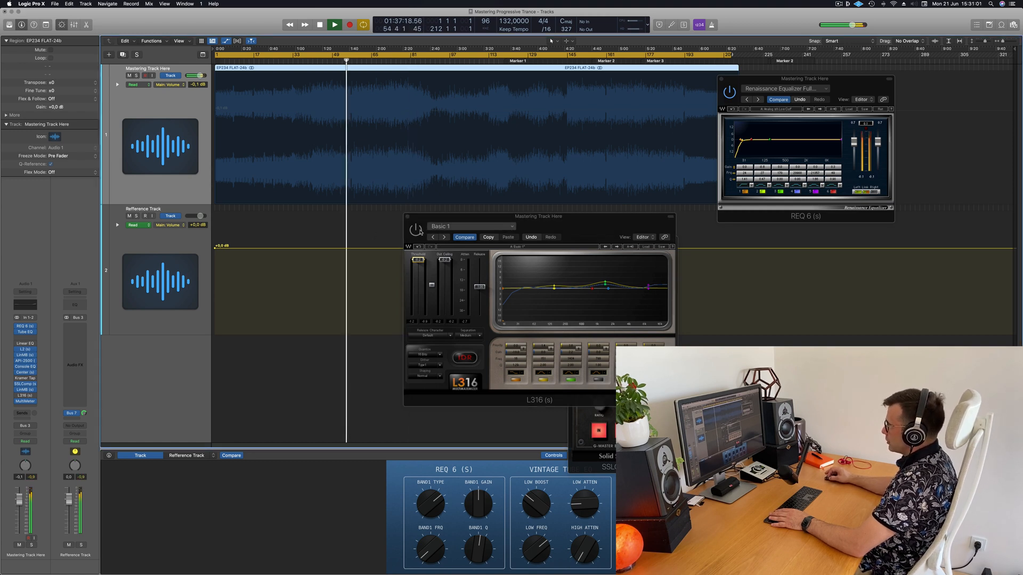
Step: Switch on the L316 limiter, lower its Threshold and Out Ceiling faders together, and raise both back slightly
click(423, 288)
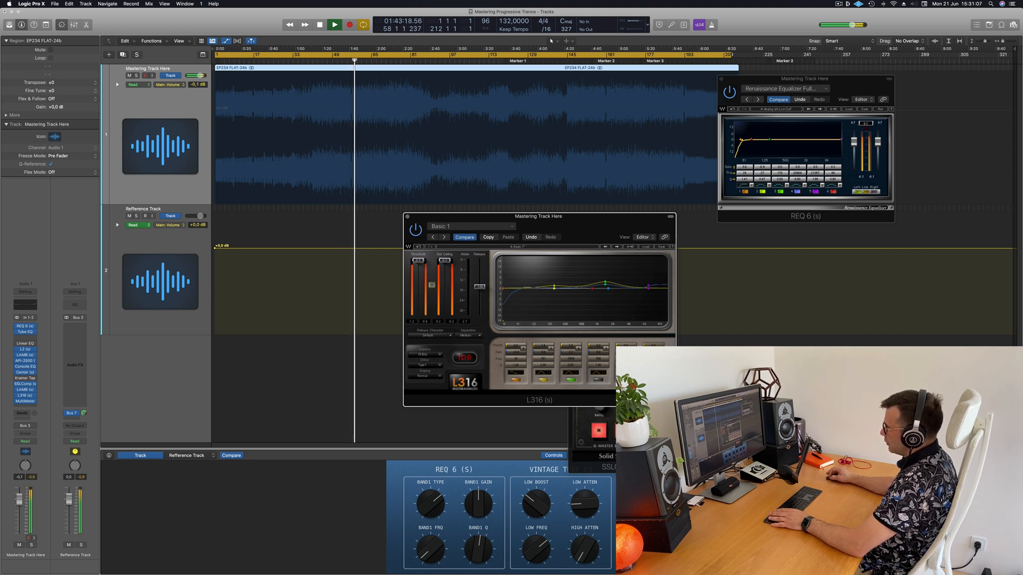
drag(432, 285, 431, 293)
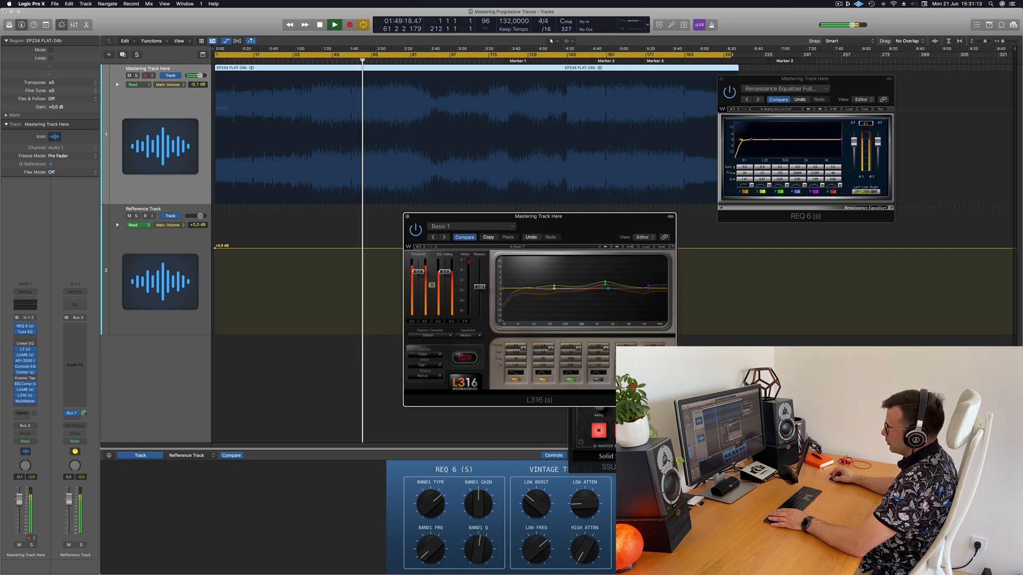
drag(432, 294, 431, 291)
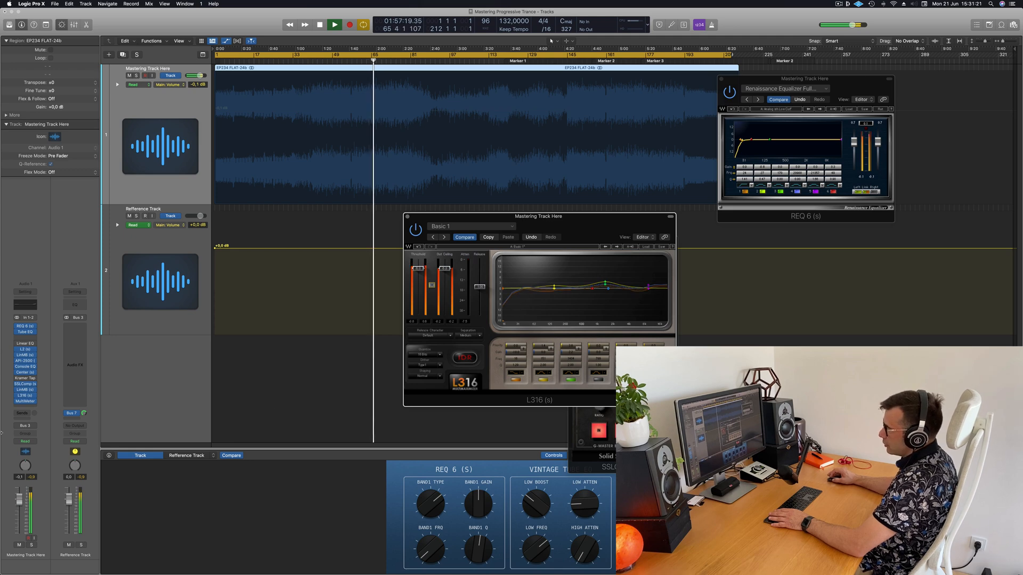
Step: Open the MultiMeter over the upper track and raise the L316's Out Ceiling fader slightly
click(25, 401)
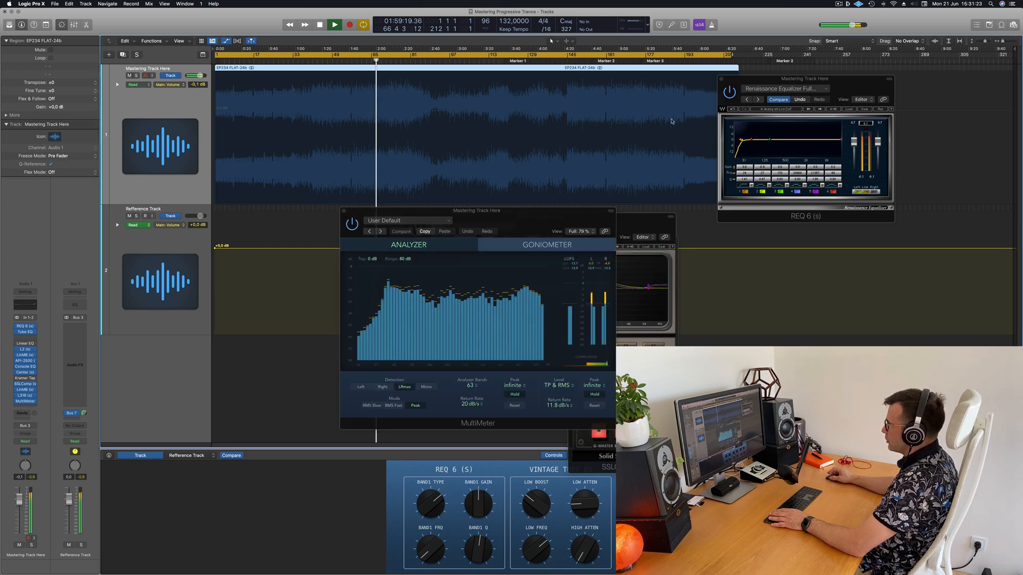
drag(551, 215, 869, 44)
drag(447, 217, 381, 206)
drag(379, 259, 376, 252)
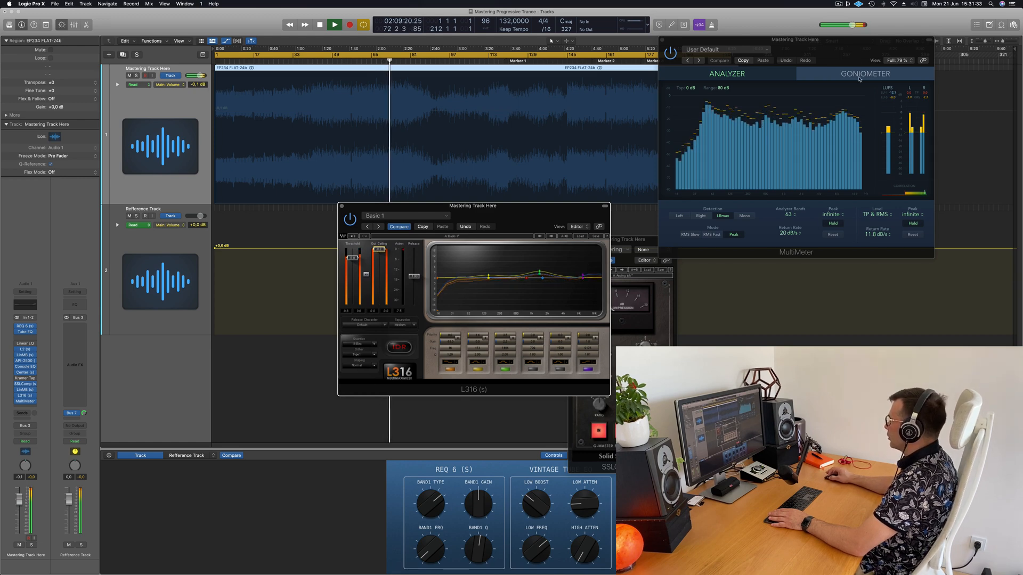
Step: Reposition the MultiMeter and L316 windows clear of the waveform's first half and restart playback from the track's beginning
drag(860, 50, 884, 75)
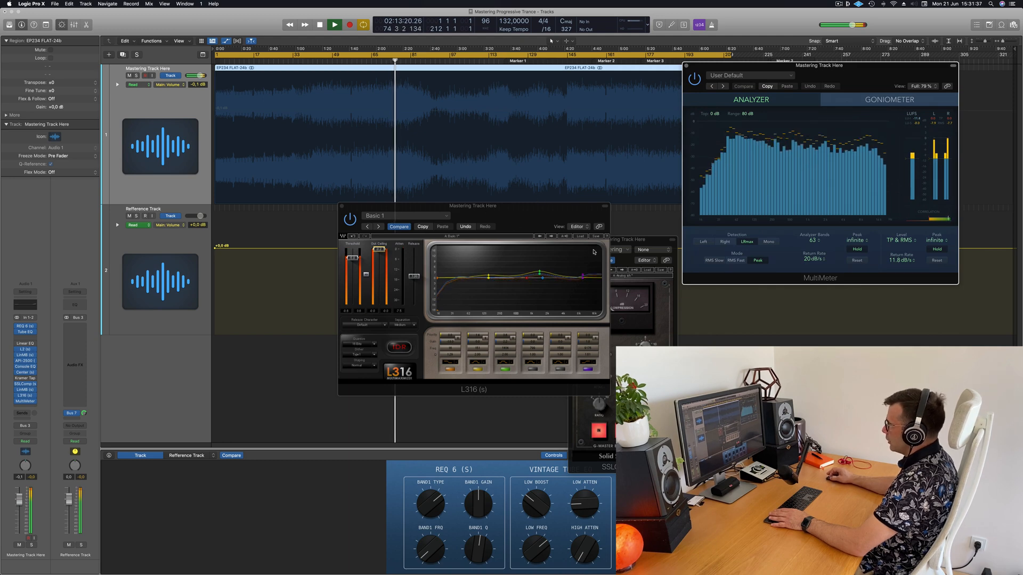
drag(496, 206, 619, 280)
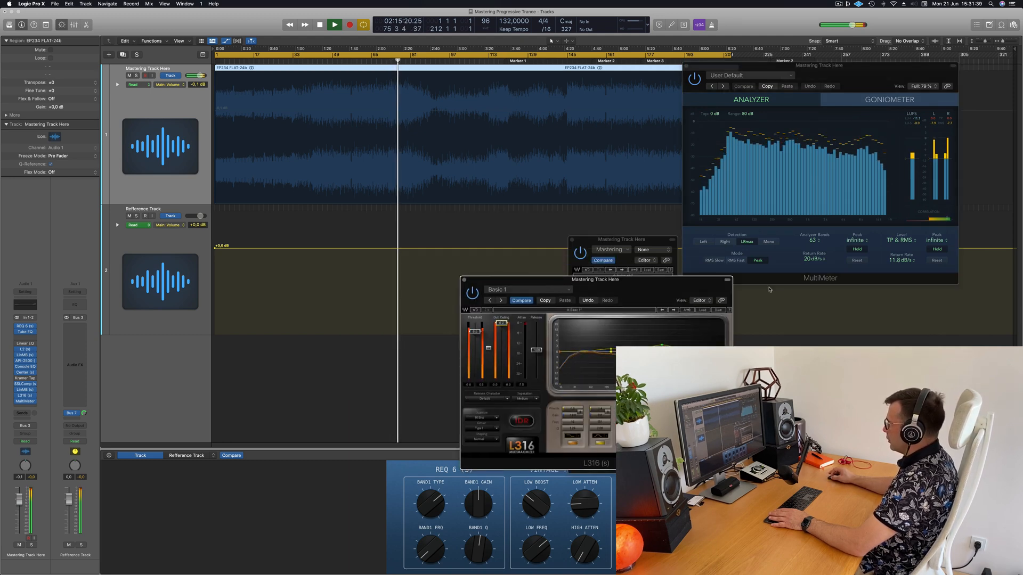
drag(533, 279, 704, 237)
key(space)
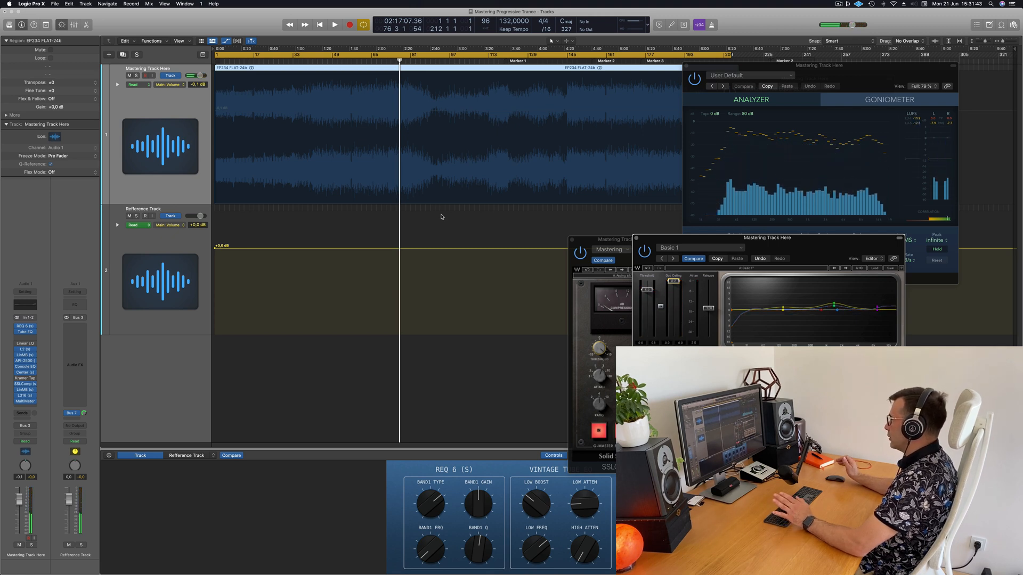
key(space)
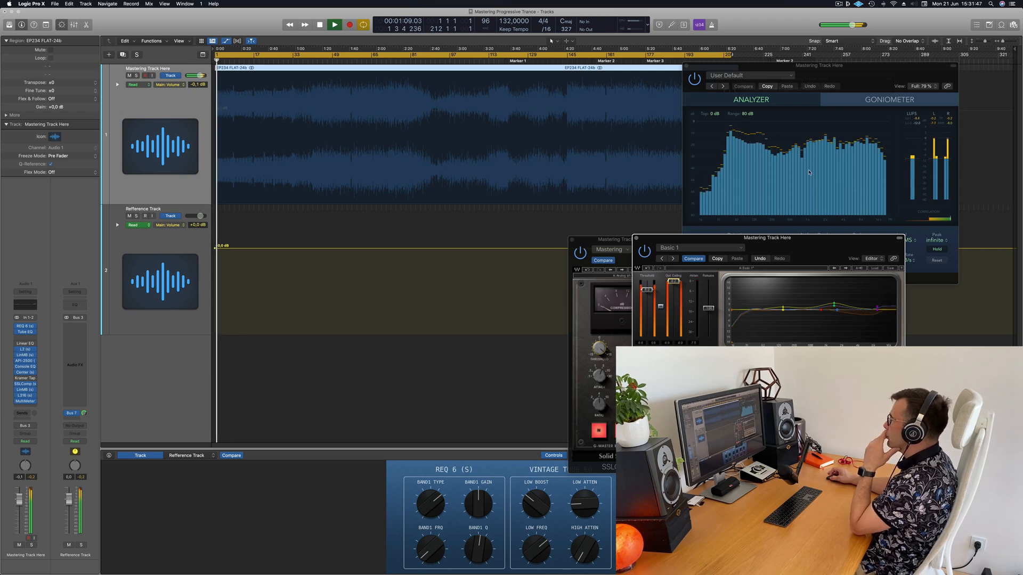
Step: Spread the L316 and SSLComp windows apart, and open the Adaptive Multi Electro Mastering LinMB beneath the SSLComp
drag(799, 238, 898, 235)
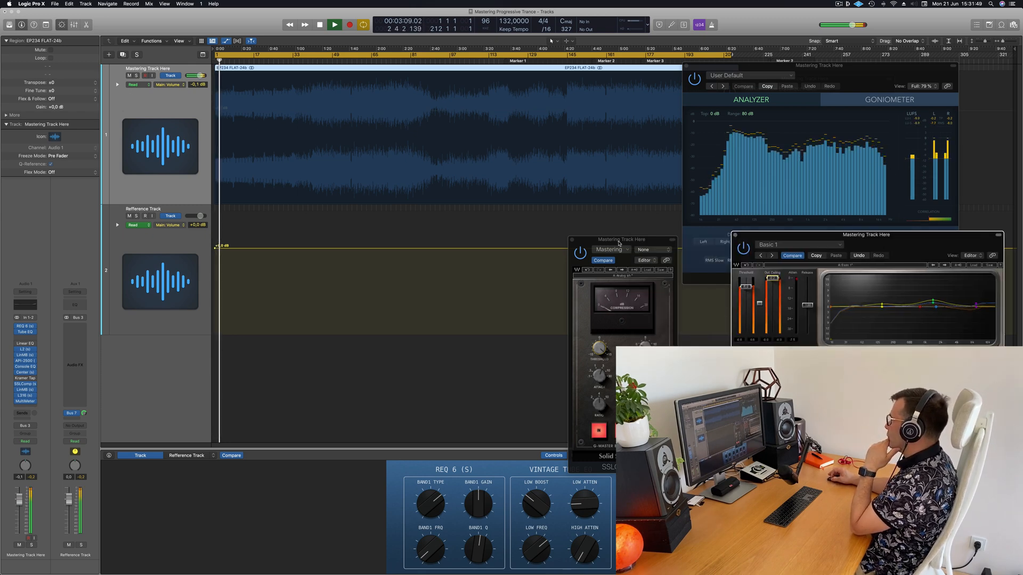
drag(619, 244, 615, 47)
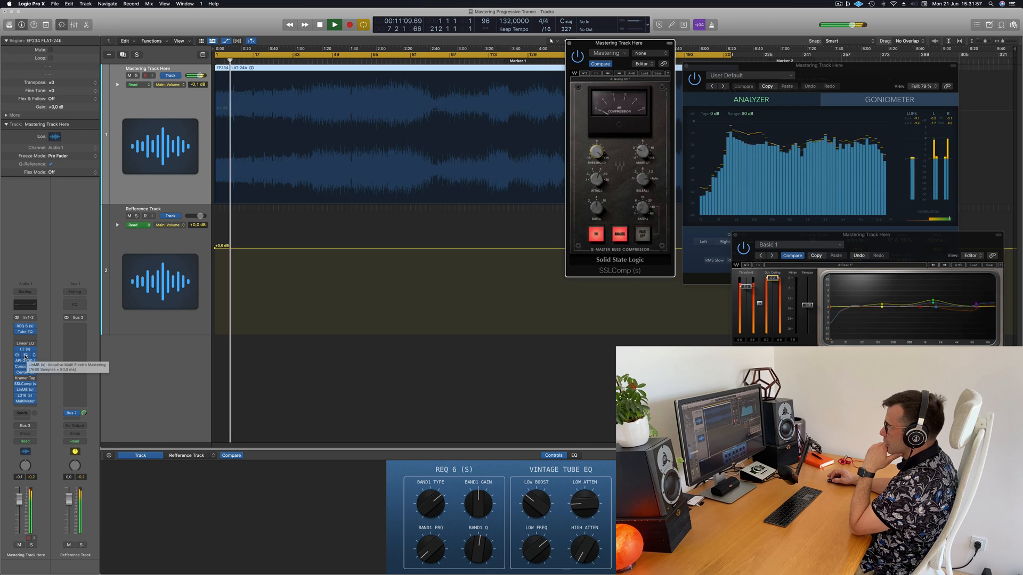
click(25, 355)
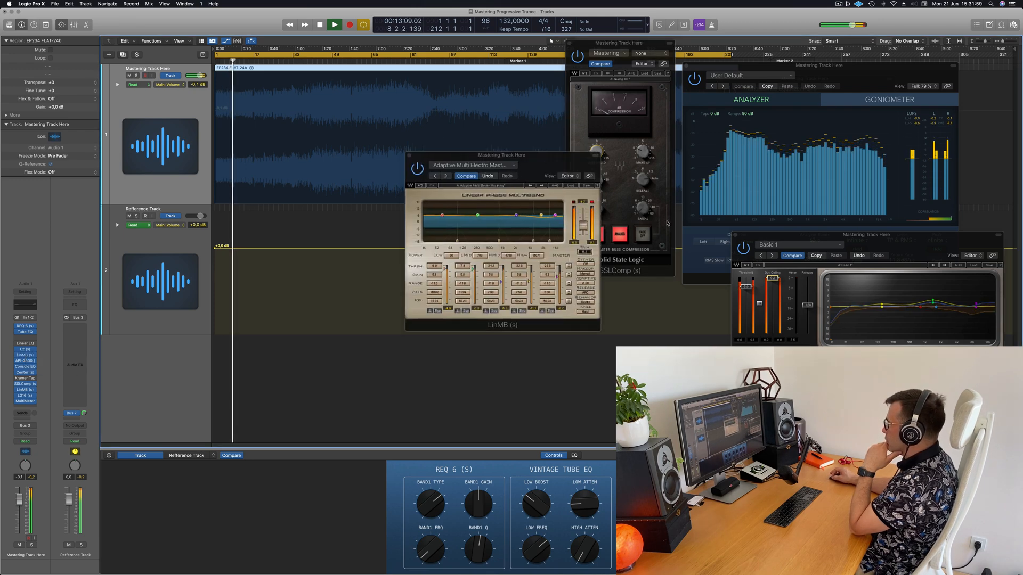
drag(523, 163, 641, 254)
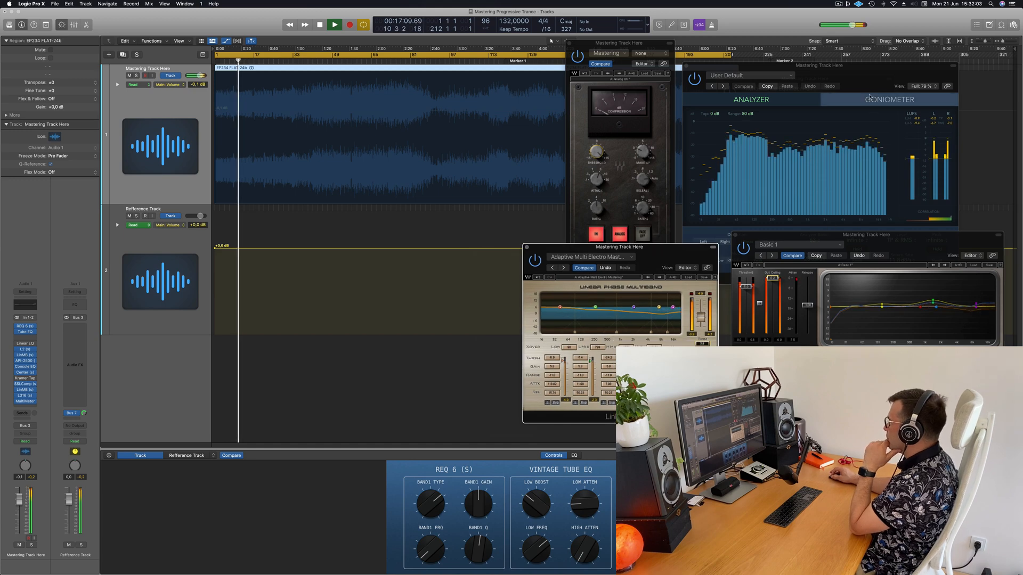
Step: Arrange the MultiMeter directly above the L316 and the SSLComp directly above the LinMB without overlaps
drag(862, 70, 925, 18)
drag(911, 241, 923, 243)
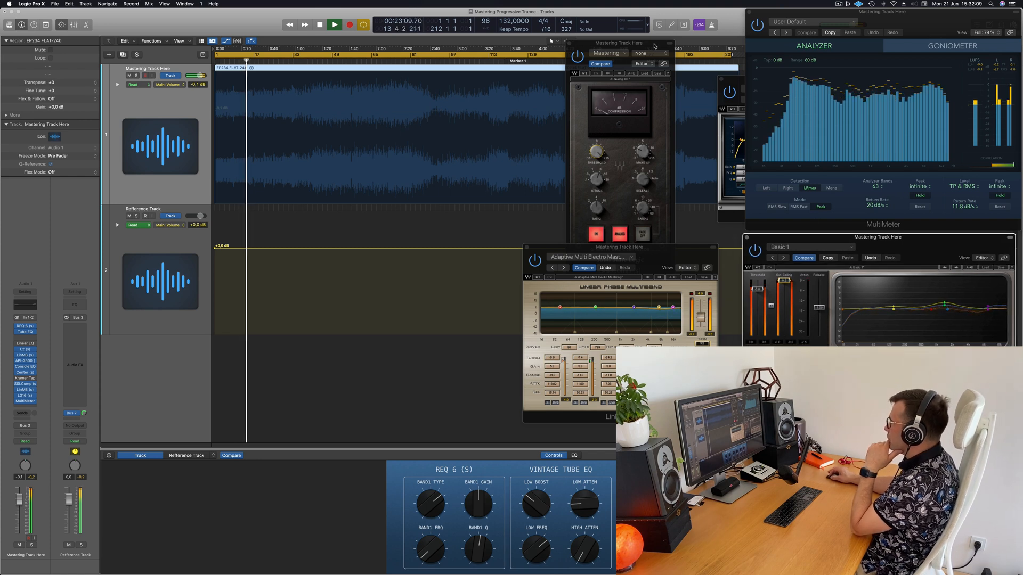
drag(606, 111, 632, 99)
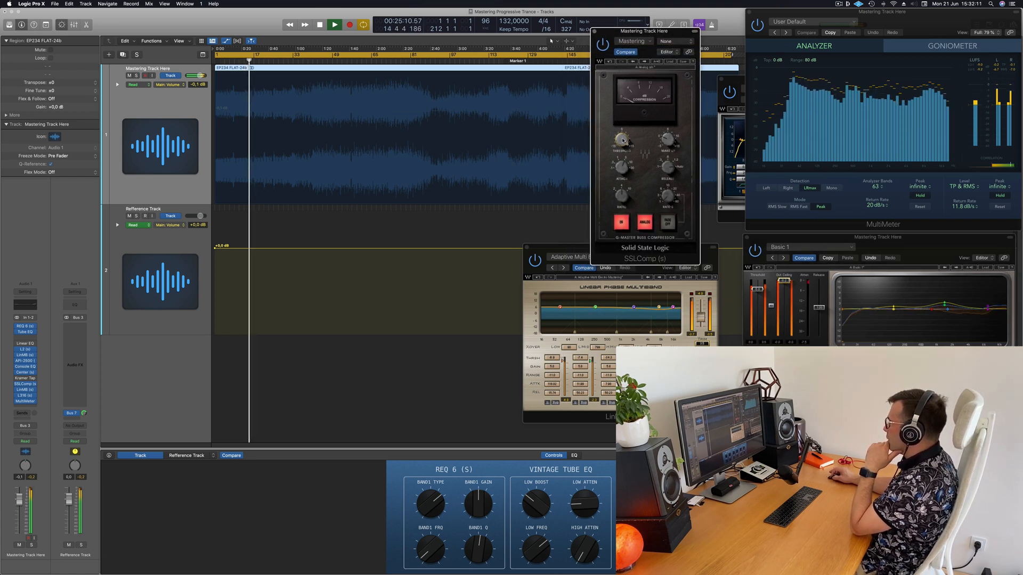
drag(580, 244, 592, 267)
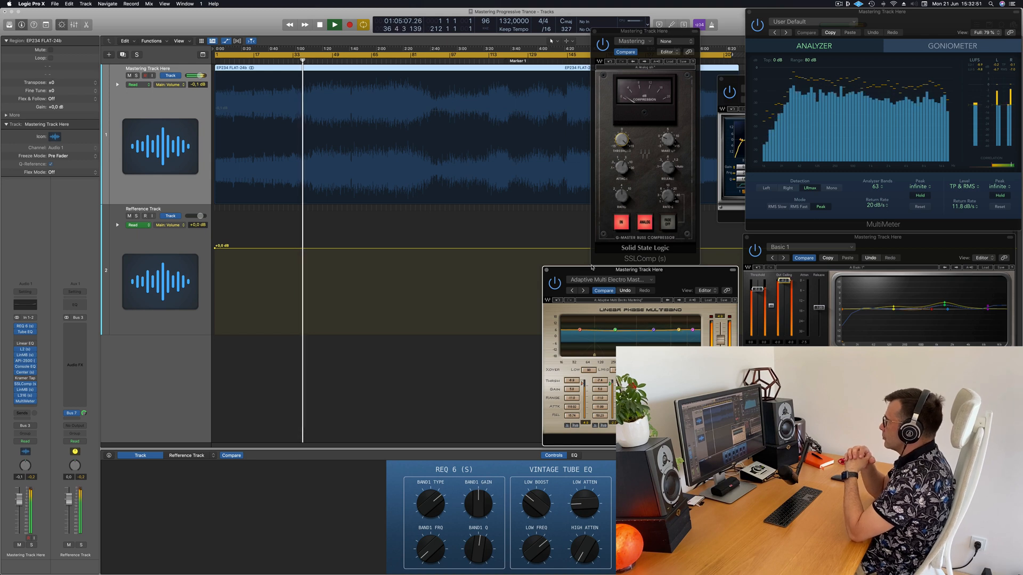
Step: Open the API-2500 compressor beside the LinMB and move the REQ 6 window out from behind the SSLComp
click(25, 361)
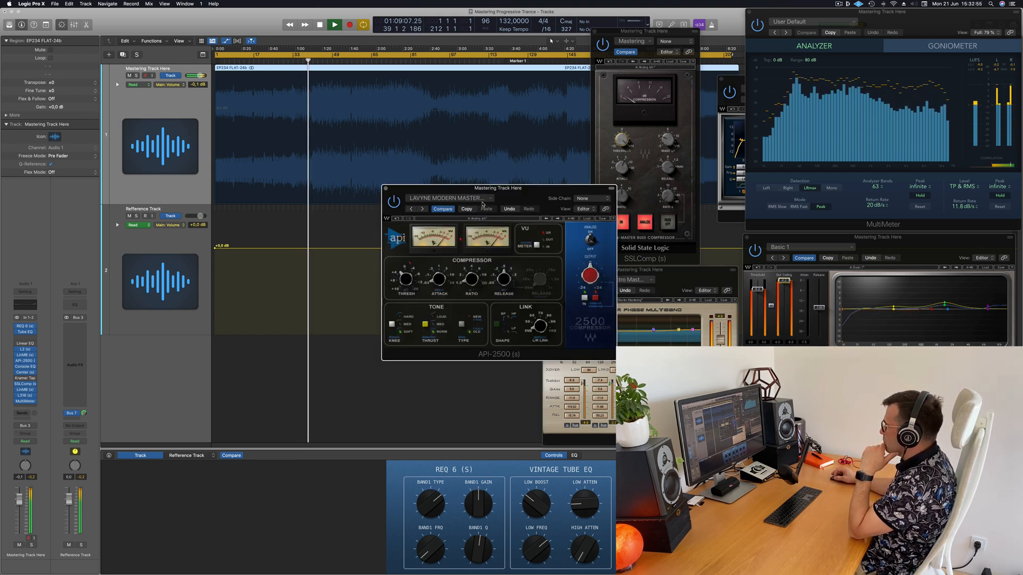
drag(462, 252, 396, 307)
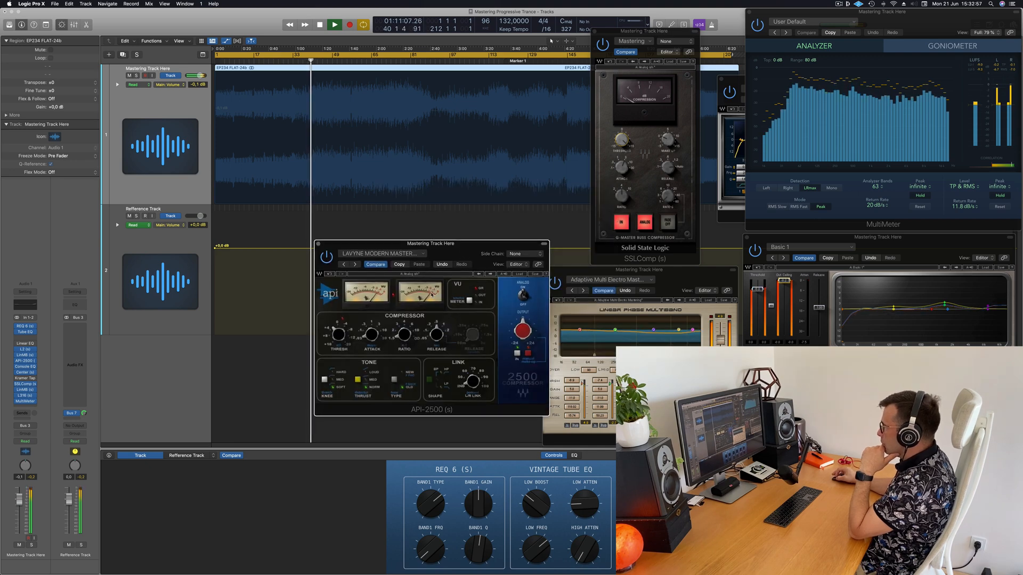
drag(468, 250, 455, 269)
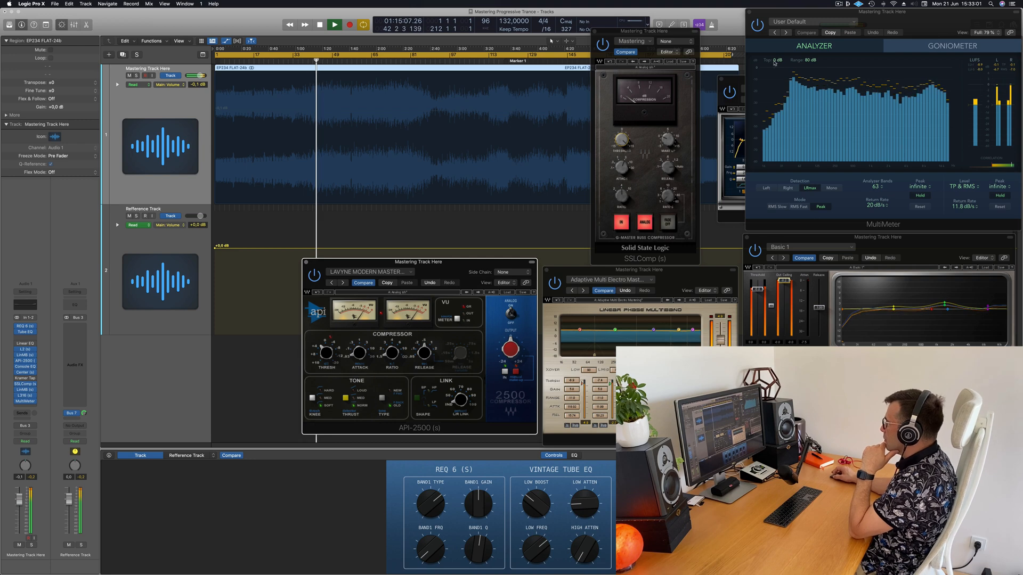
drag(738, 81, 694, 364)
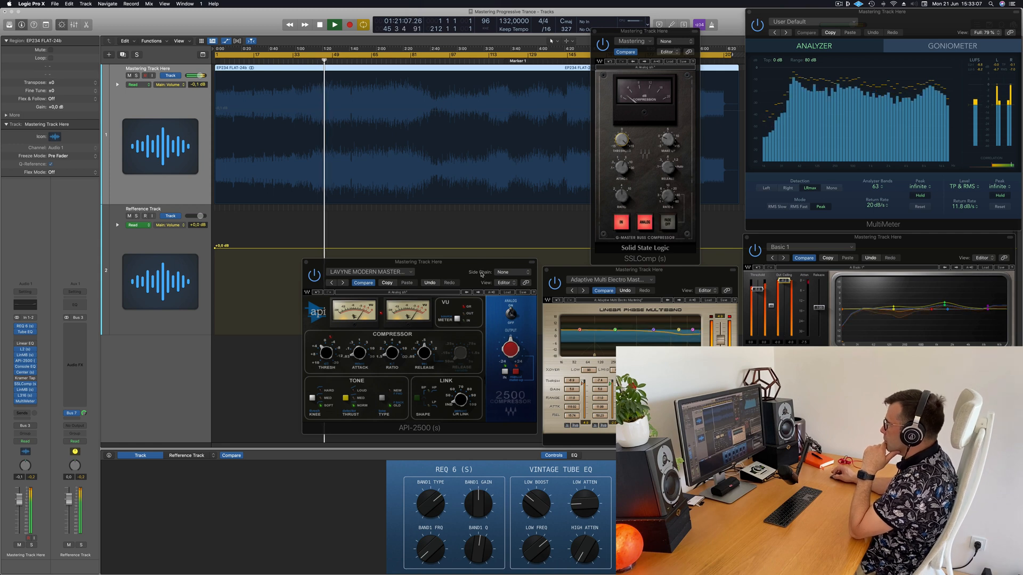
drag(481, 275, 479, 285)
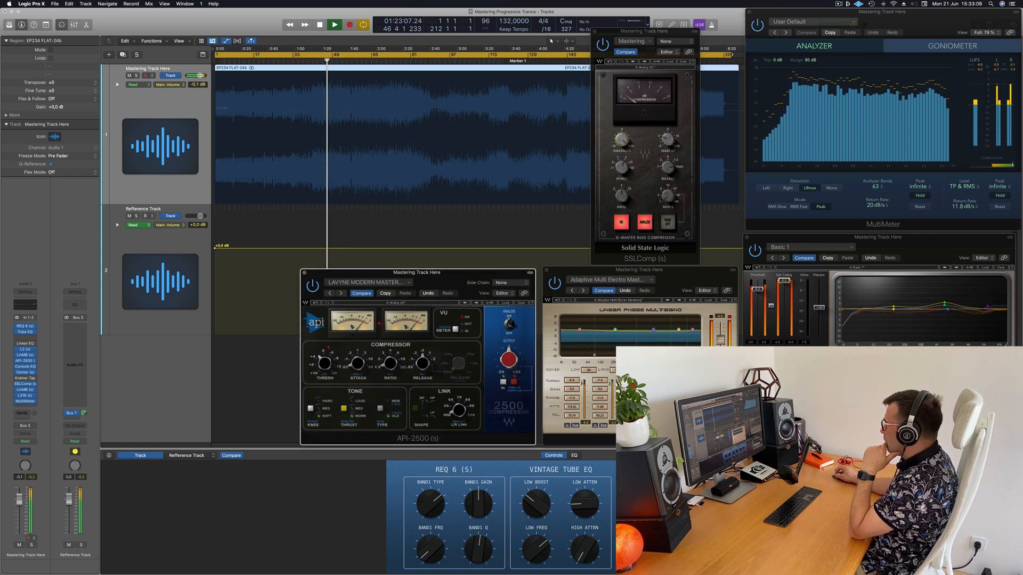
Step: Open the second LinMB, with the Multi Opto Mastering preset, and place it below the track list
click(669, 291)
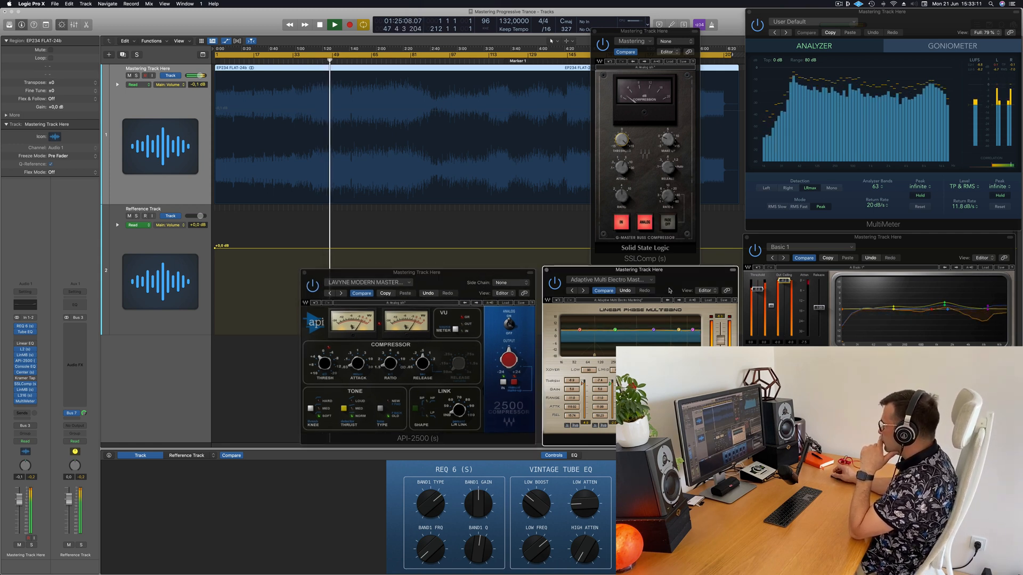
click(21, 390)
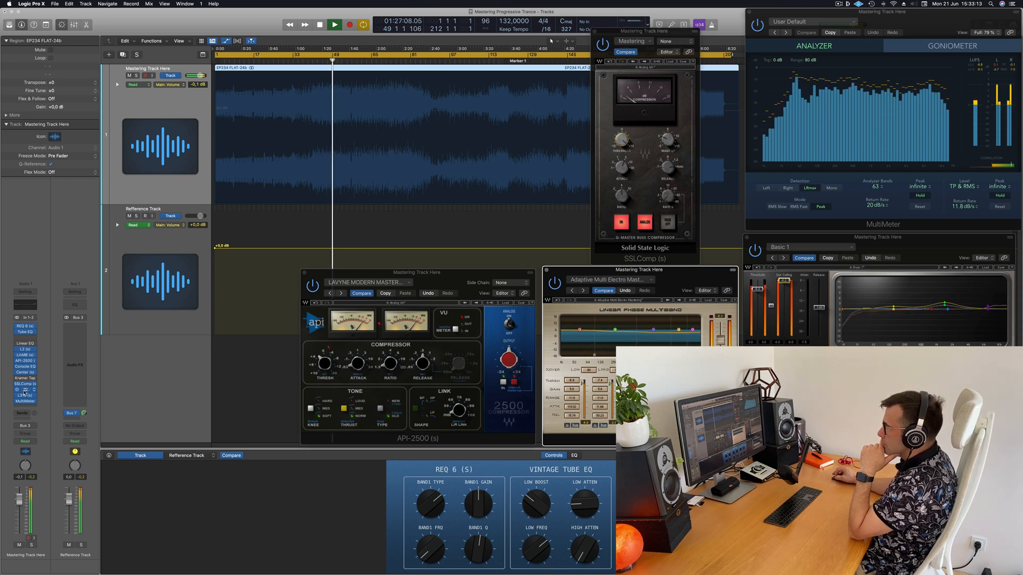
drag(521, 224, 238, 401)
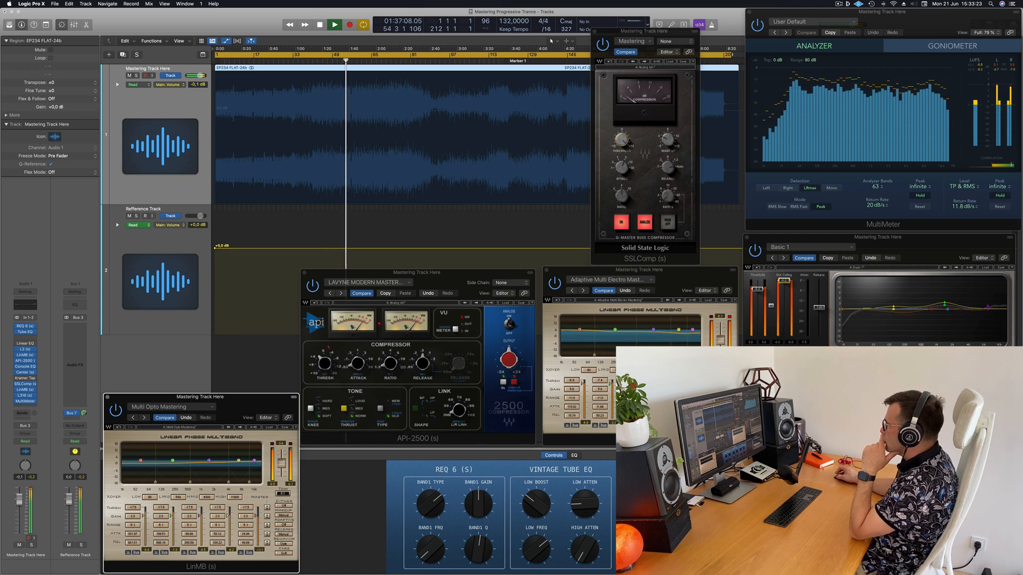
Step: Clear away the SSLComp window and line up the Adaptive LinMB and API-2500 windows level with the L316
click(734, 290)
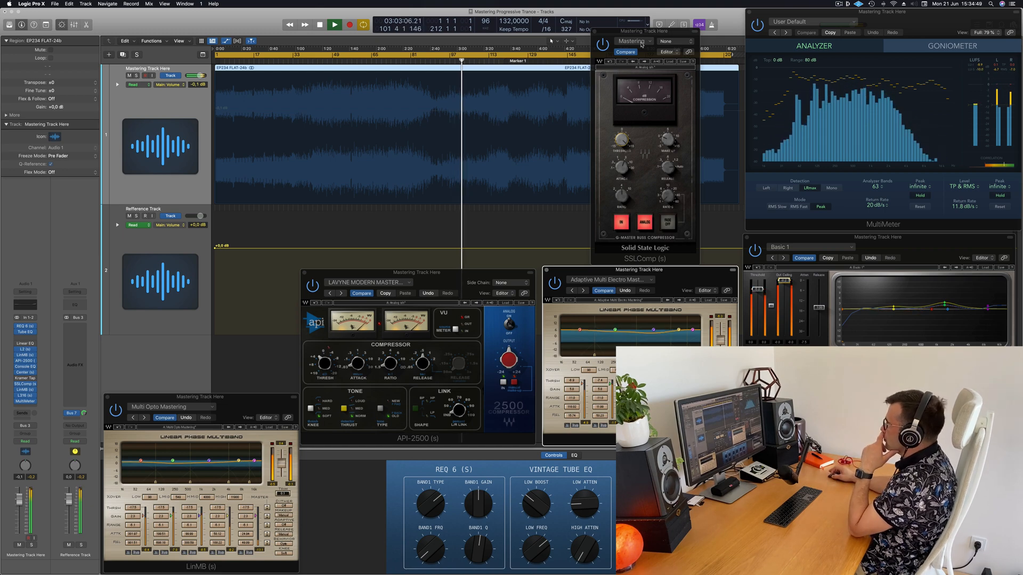
drag(593, 31, 693, 281)
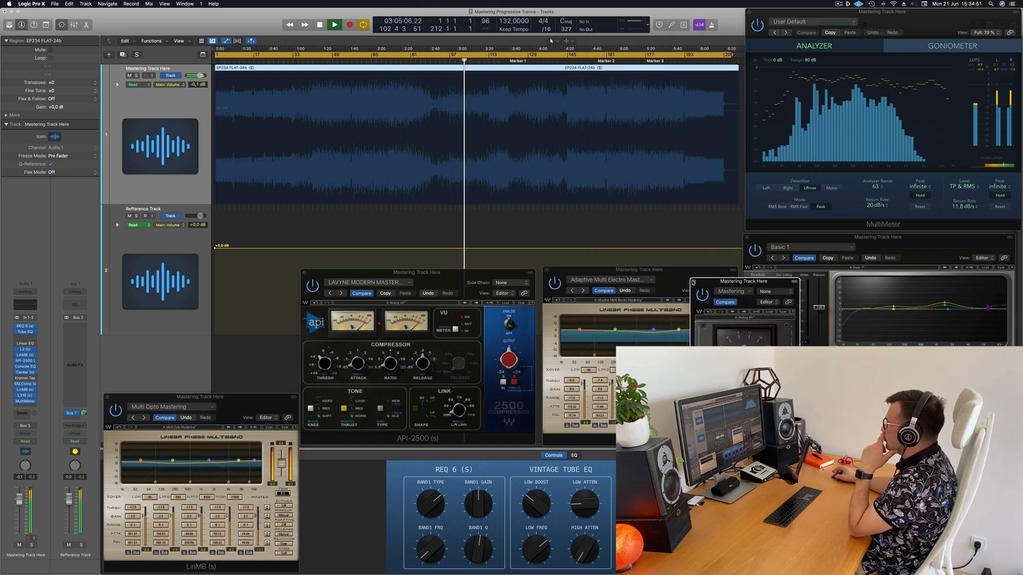
click(685, 278)
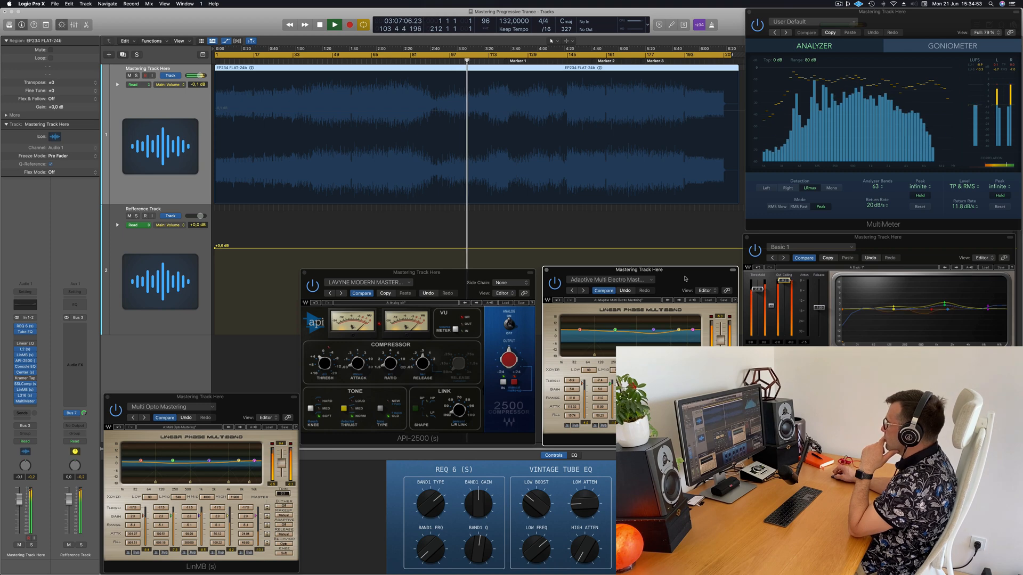
drag(686, 279, 689, 245)
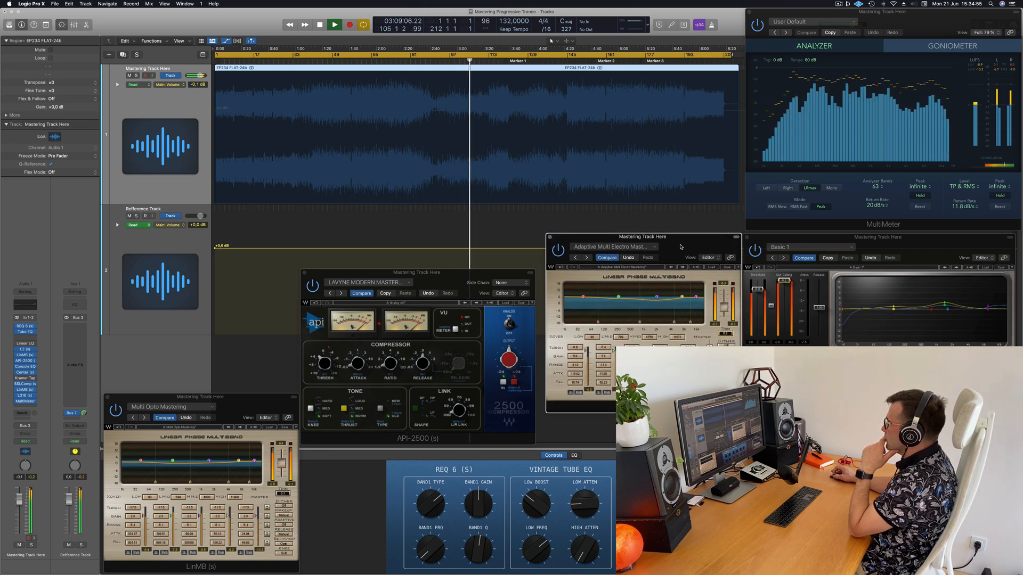
click(516, 274)
drag(516, 274, 524, 239)
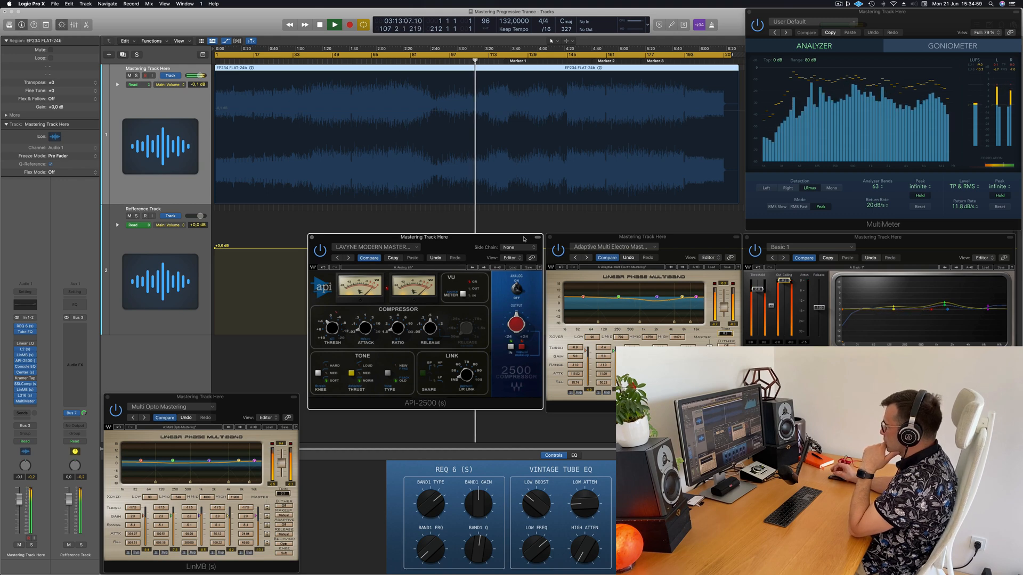